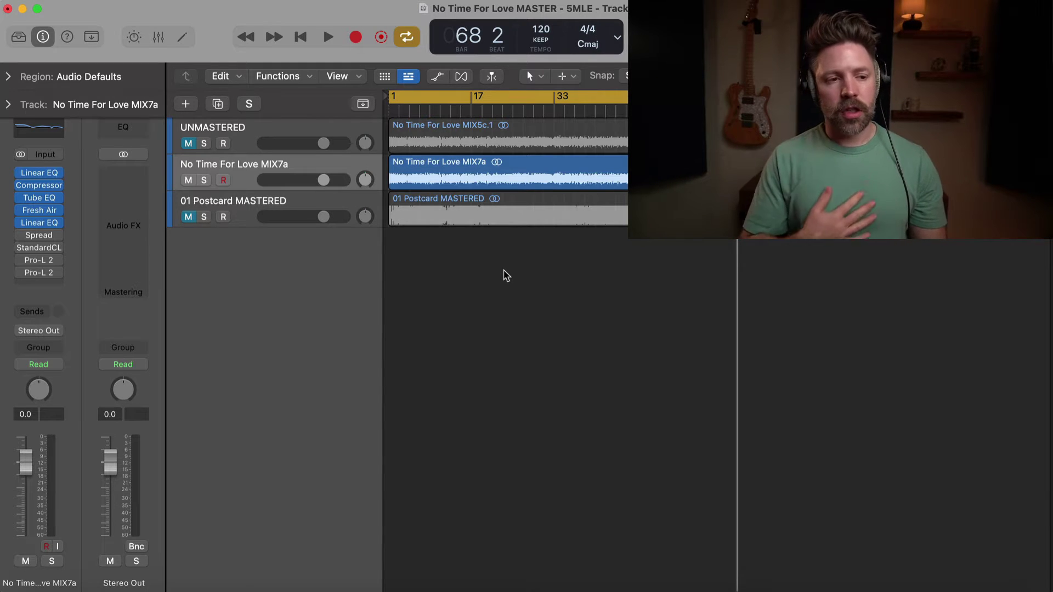
Compare the channel strips of the UNMASTERED, No Time For Love MIX7a and 01 Postcard MASTERED tracks, ending on MIX7a.
{"action": "left_click", "coordinate": [253, 166]}
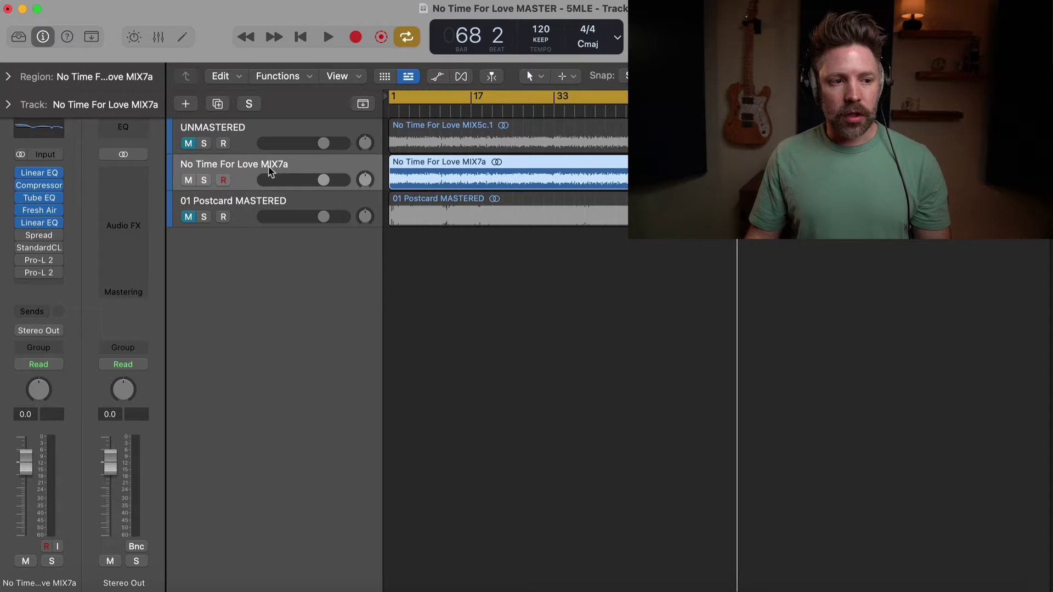
{"action": "left_click", "coordinate": [296, 128]}
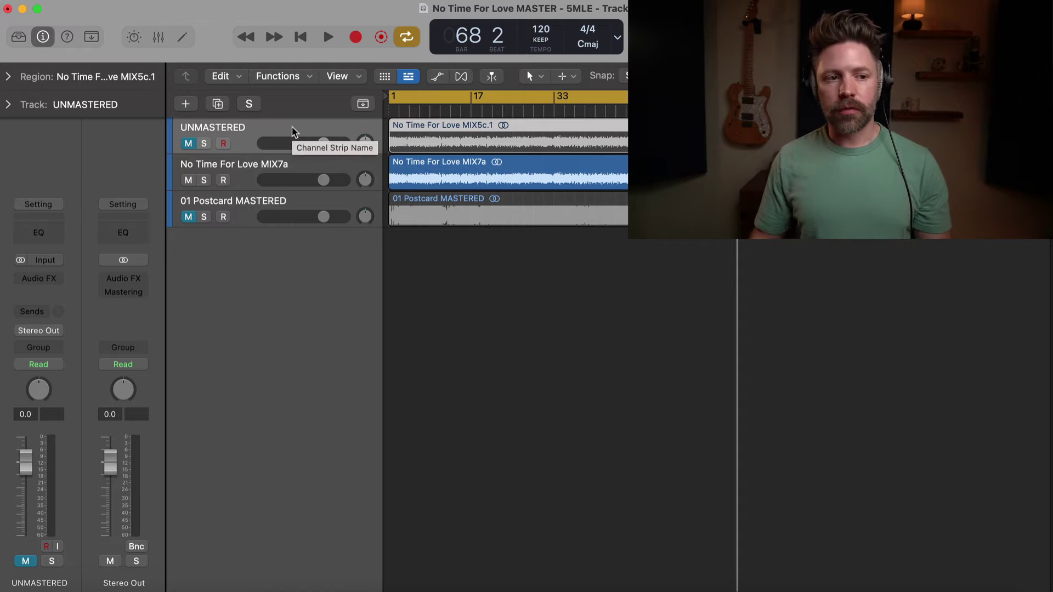
{"action": "left_click", "coordinate": [254, 167]}
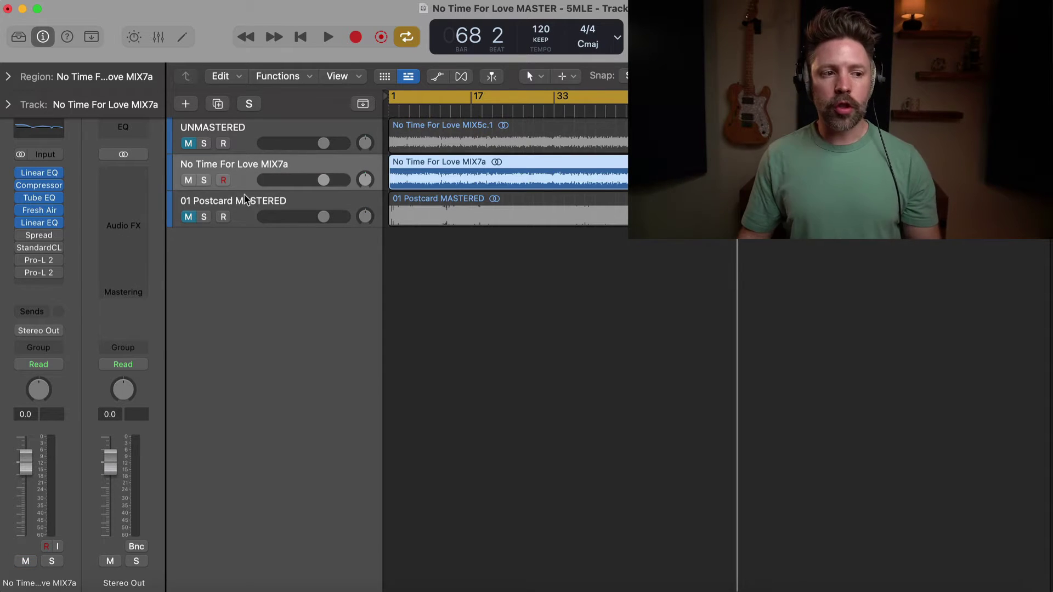
{"action": "left_click", "coordinate": [250, 205]}
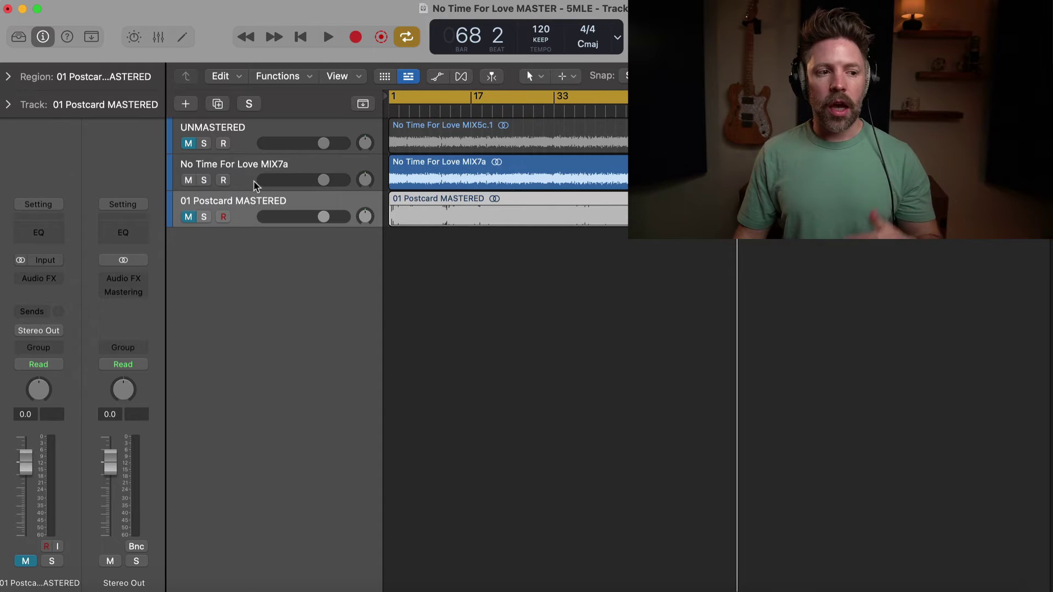
{"action": "left_click", "coordinate": [249, 174]}
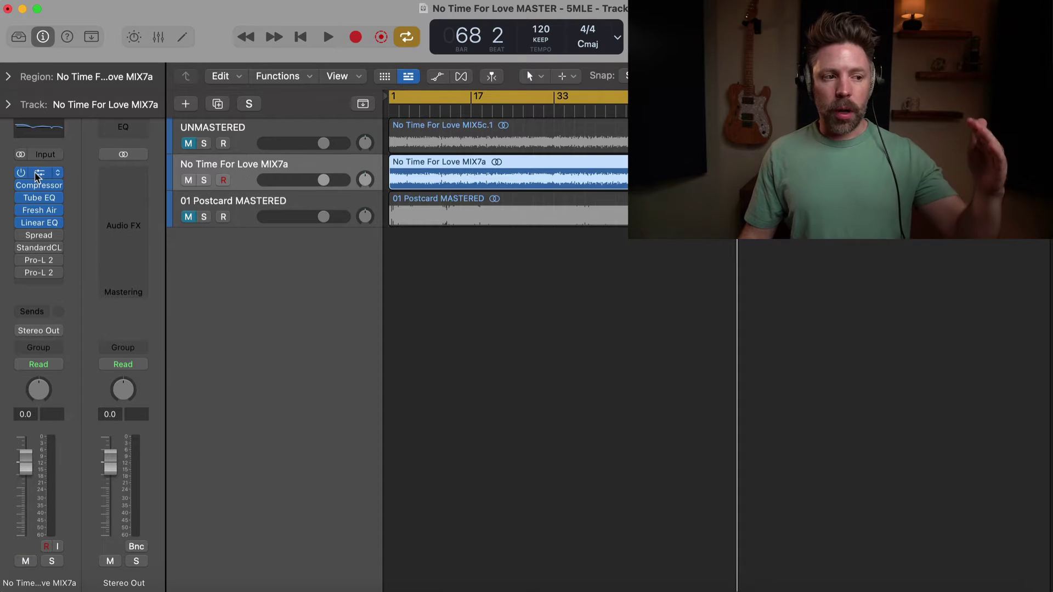
{"action": "mouse_move", "coordinate": [46, 276]}
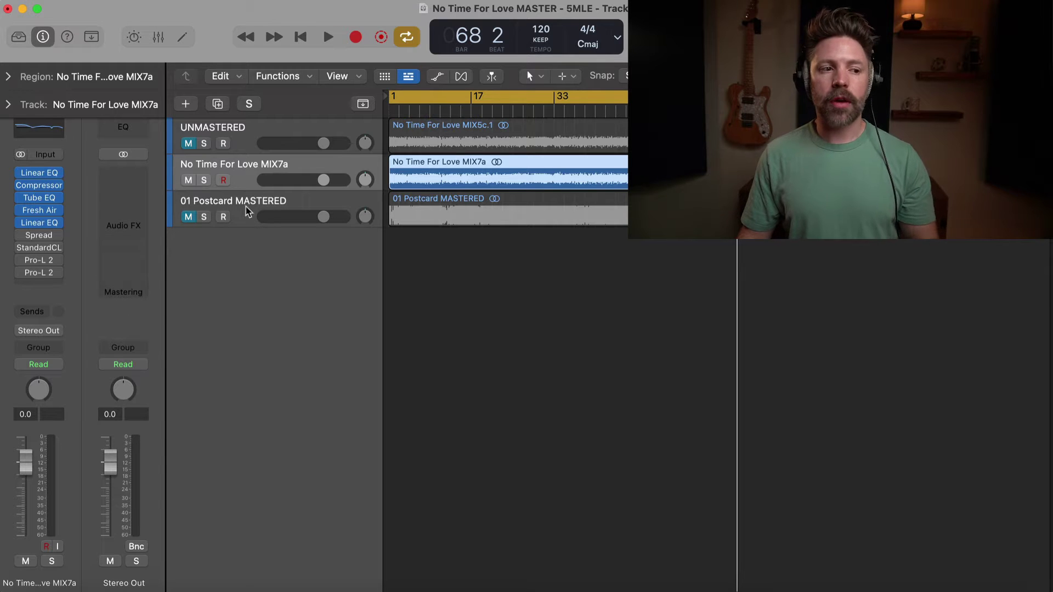
{"action": "left_click", "coordinate": [244, 133]}
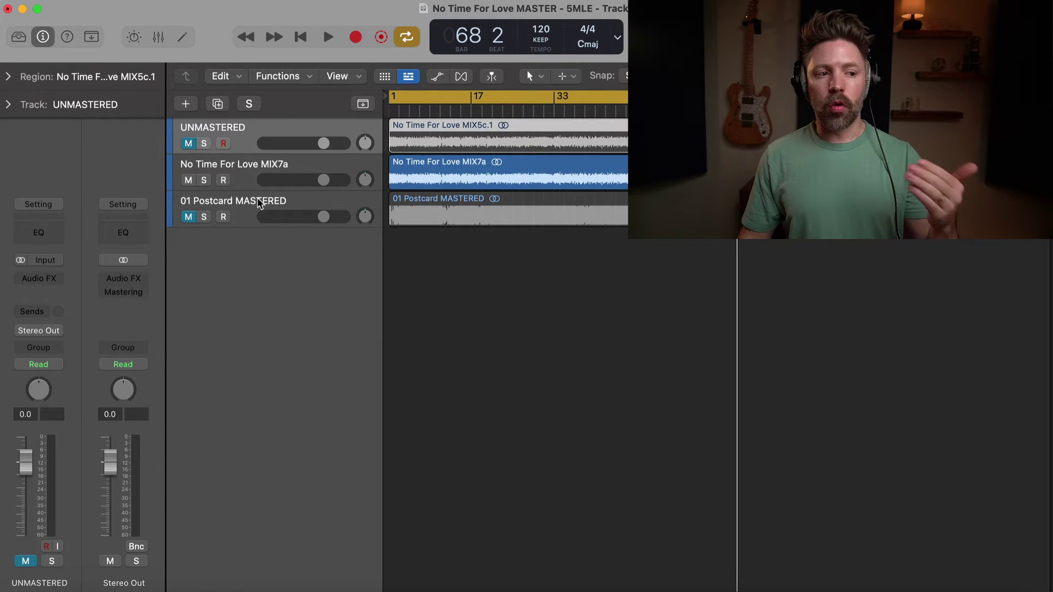
{"action": "left_click", "coordinate": [259, 204]}
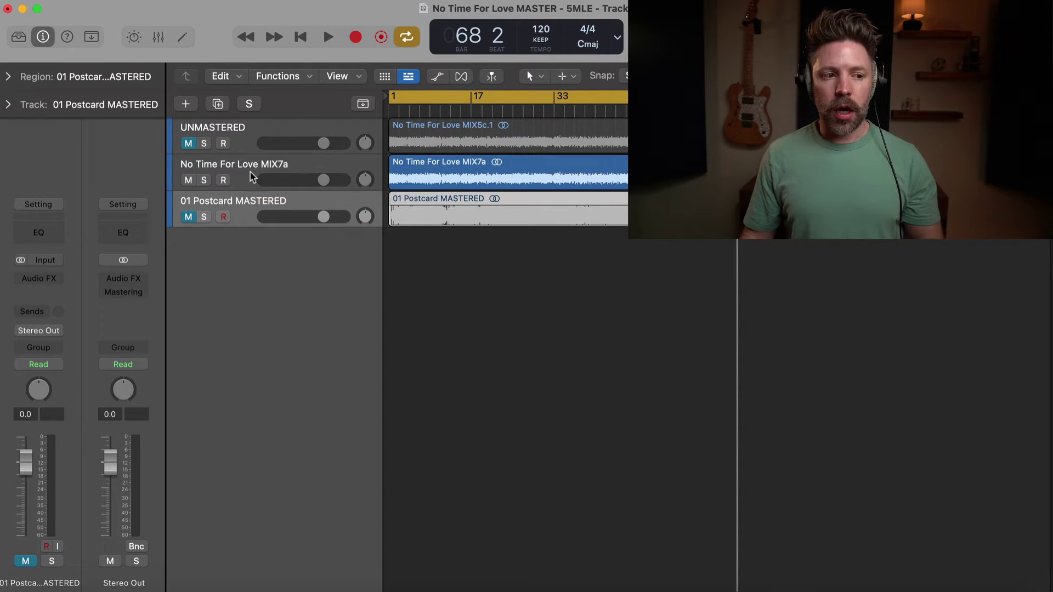
{"action": "left_click", "coordinate": [250, 176]}
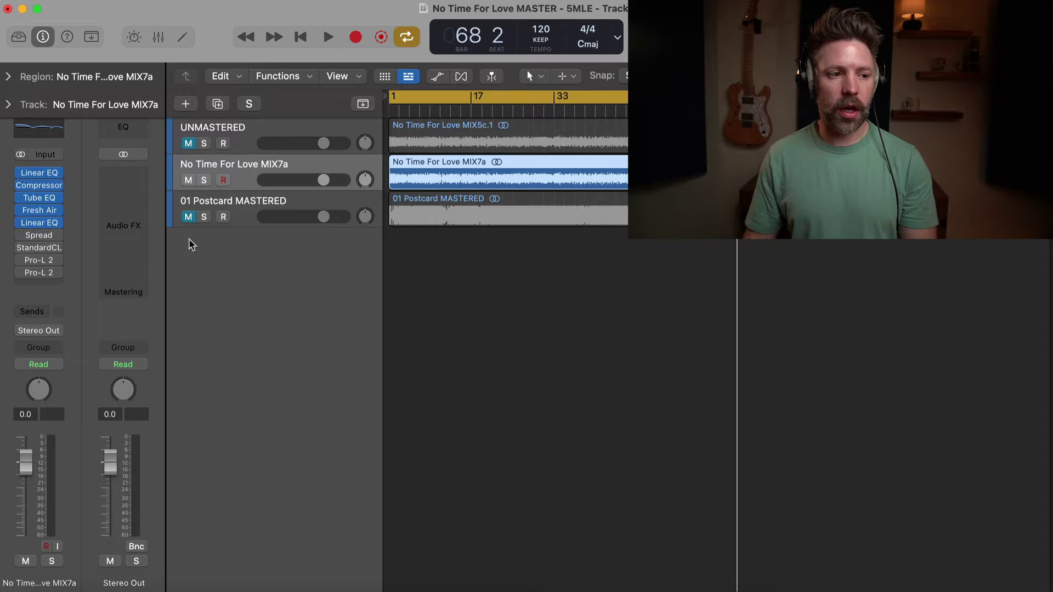
Hide the inspector and show it again for the No Time For Love MIX7a track.
{"action": "key", "text": "i"}
{"action": "key", "text": "i"}
{"action": "left_click", "coordinate": [43, 37]}
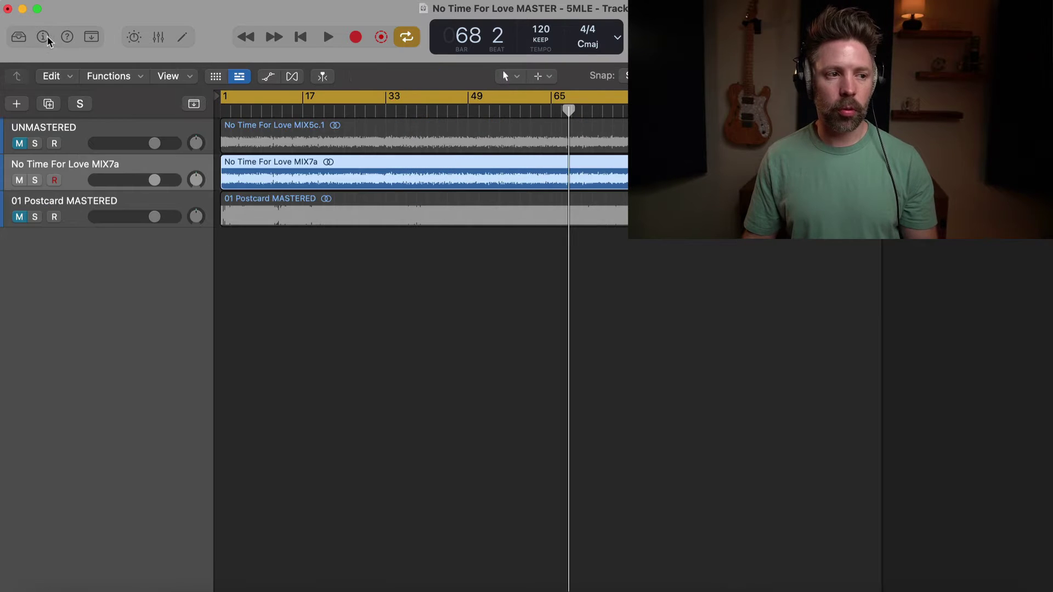
{"action": "left_click", "coordinate": [43, 37]}
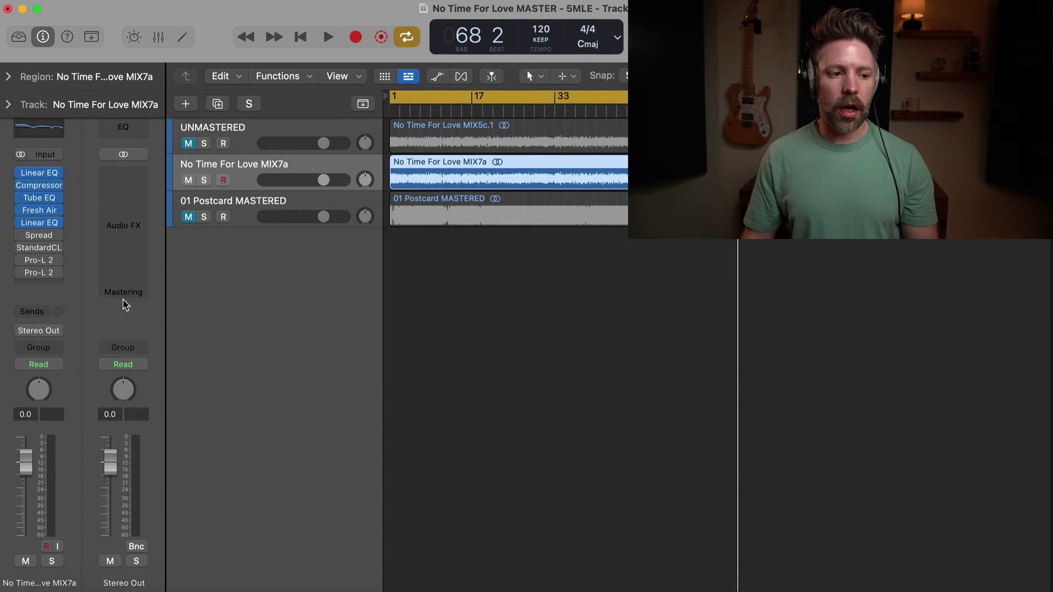
Insert the MultiMeter metering plug-in on the Stereo Out channel and move its window clear of the screen edge.
{"action": "left_click", "coordinate": [128, 202]}
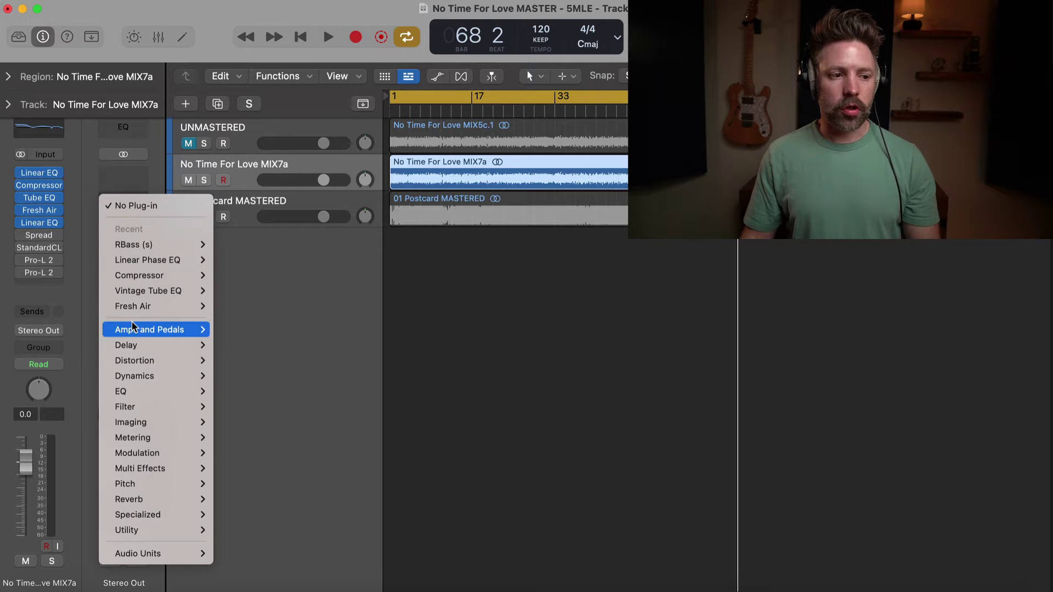
{"action": "mouse_move", "coordinate": [151, 438]}
{"action": "mouse_move", "coordinate": [243, 455]}
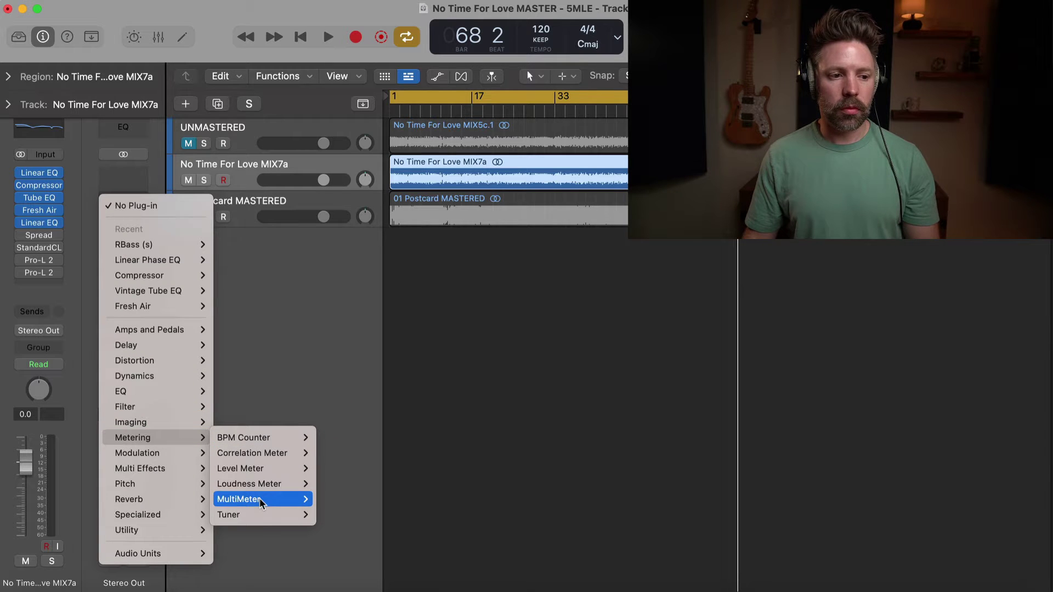
{"action": "left_click", "coordinate": [327, 500]}
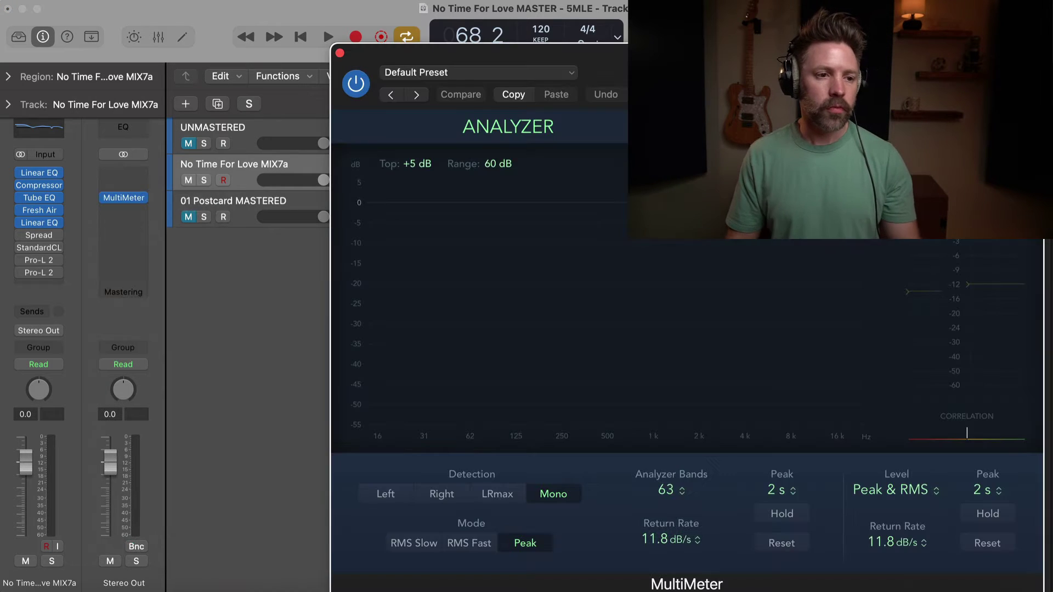
{"action": "left_click_drag", "start_coordinate": [742, 54], "coordinate": [498, 36]}
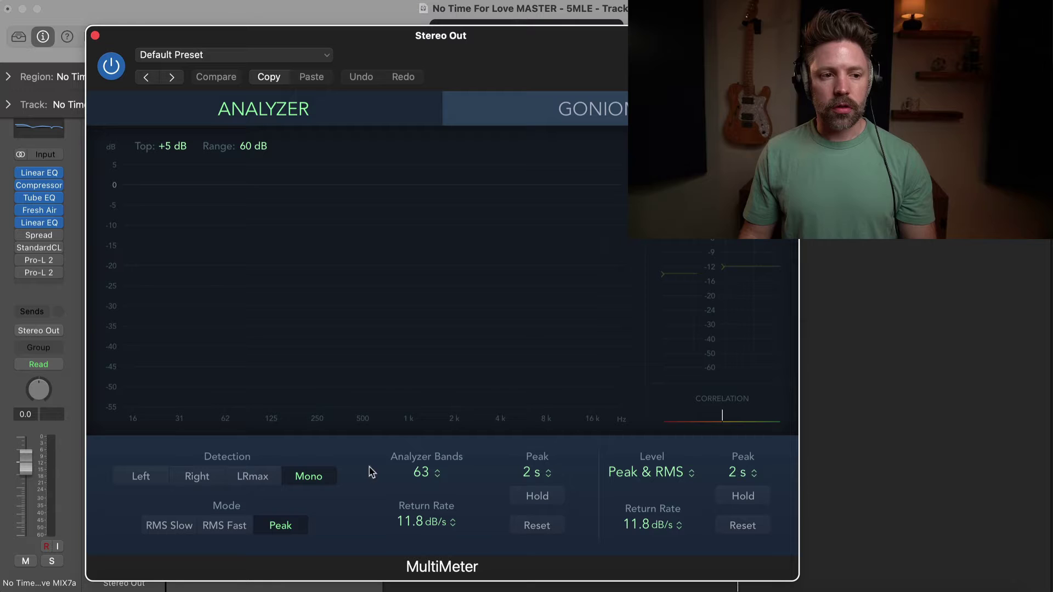
Play the mix briefly through the MultiMeter, stop it, and look at the Goniometer view before returning to the Analyzer.
{"action": "key", "text": "space"}
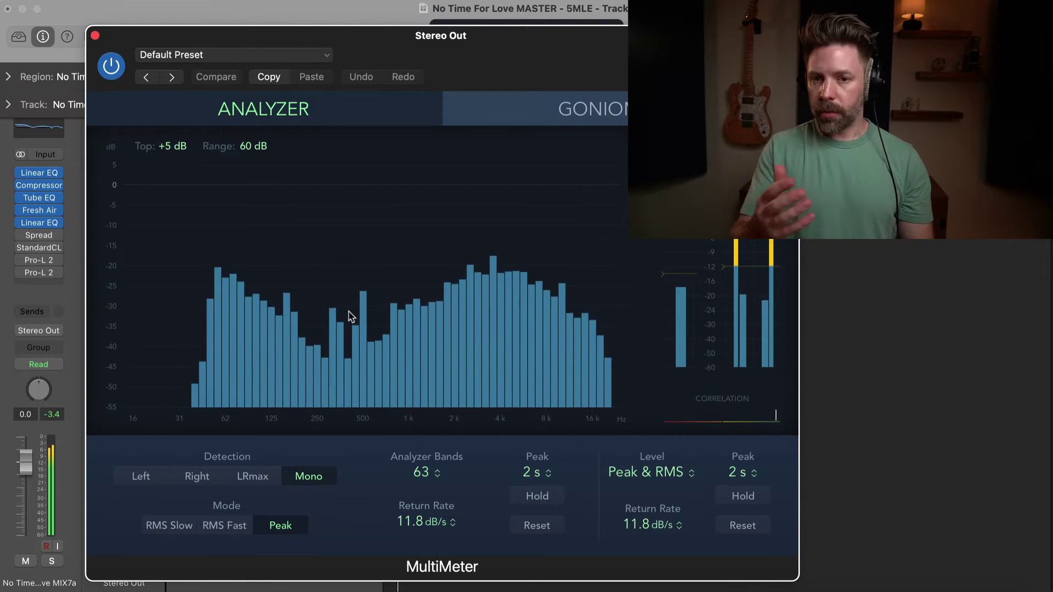
{"action": "key", "text": "space"}
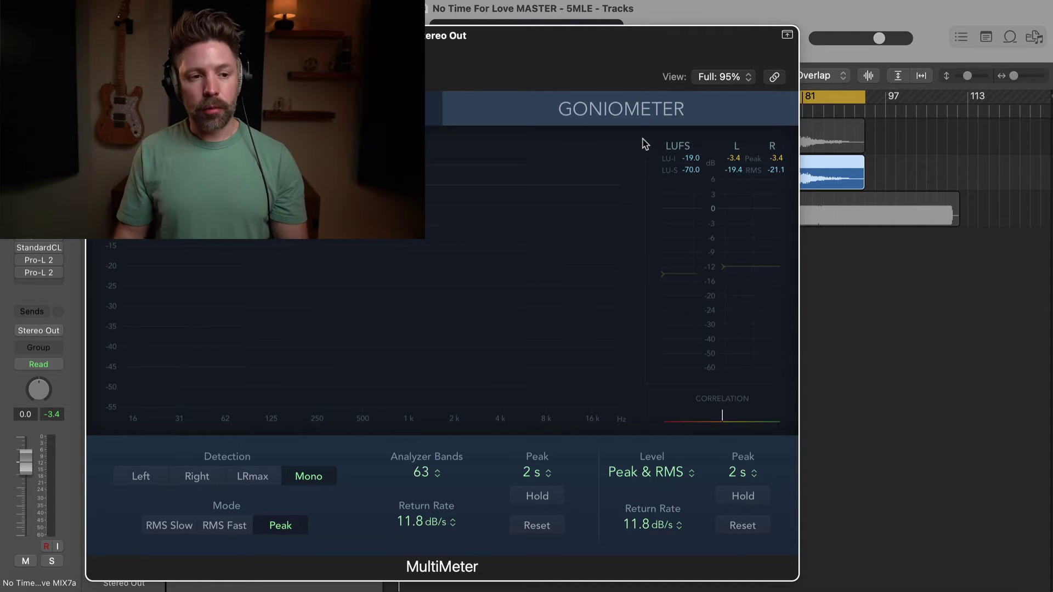
{"action": "left_click", "coordinate": [628, 118]}
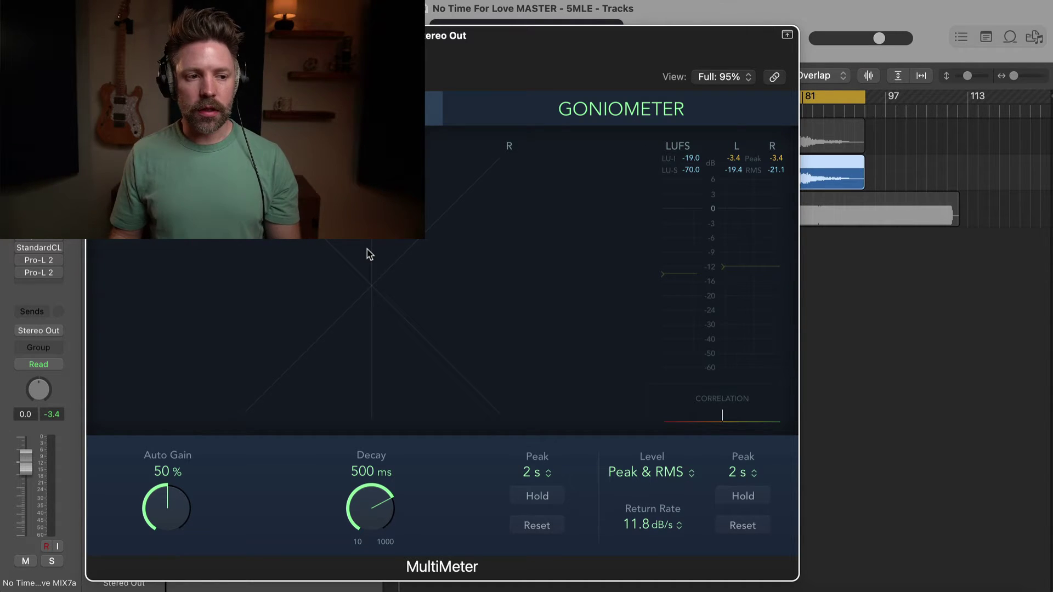
{"action": "left_click", "coordinate": [329, 117]}
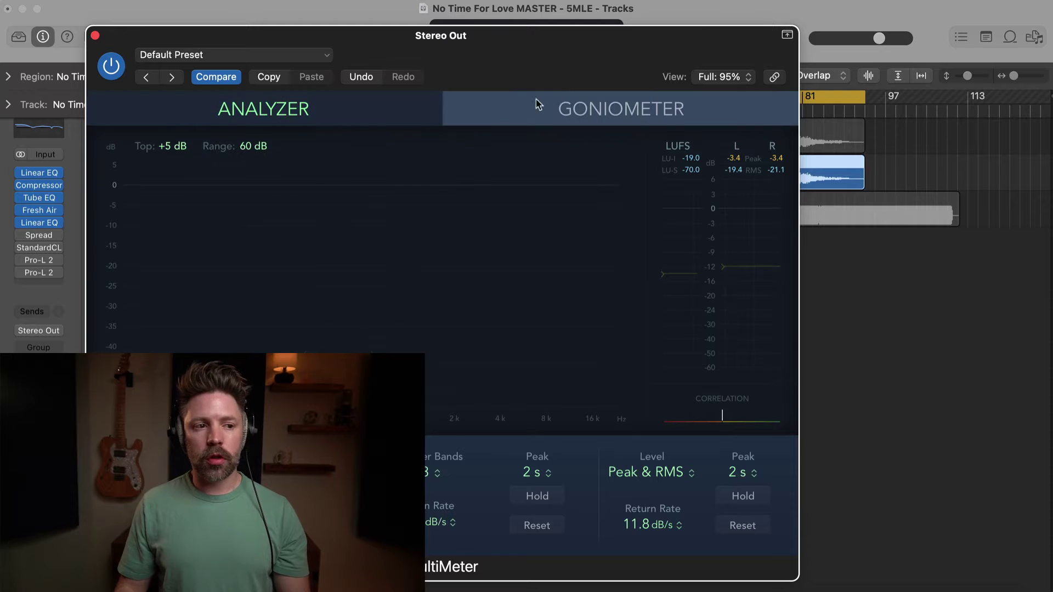
{"action": "left_click", "coordinate": [644, 114]}
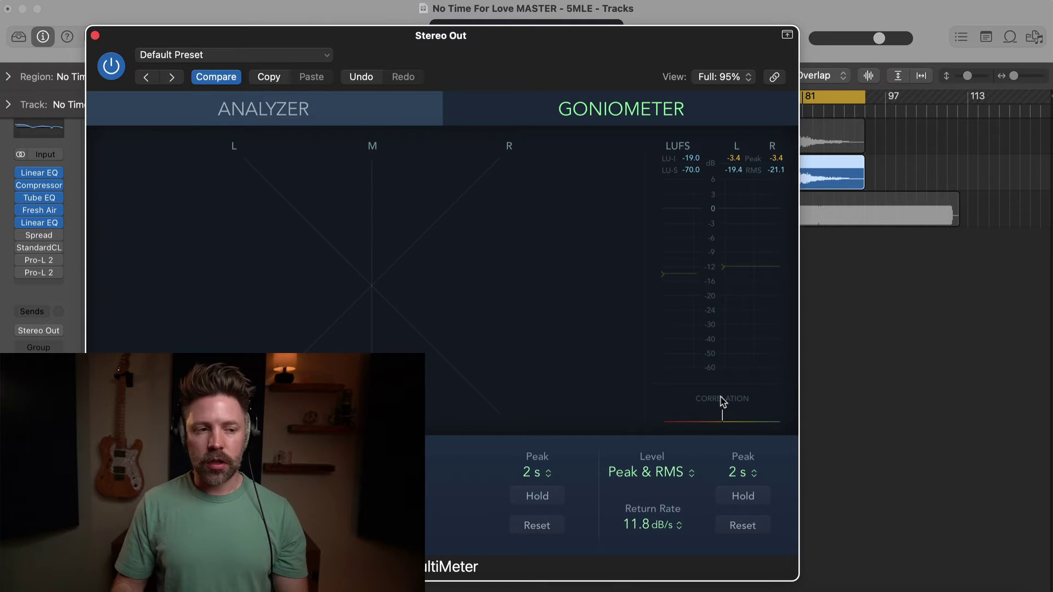
{"action": "left_click", "coordinate": [354, 116]}
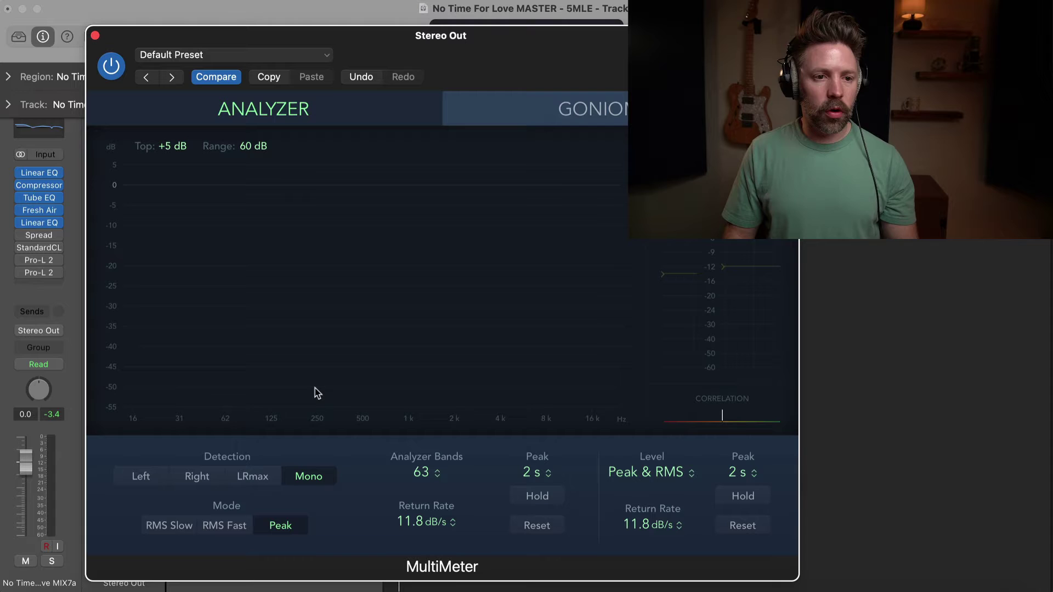
Play the mix and compare the analyzer display at 31 bands and 63 bands, finishing on 63 Bands (Major Second).
{"action": "key", "text": "space"}
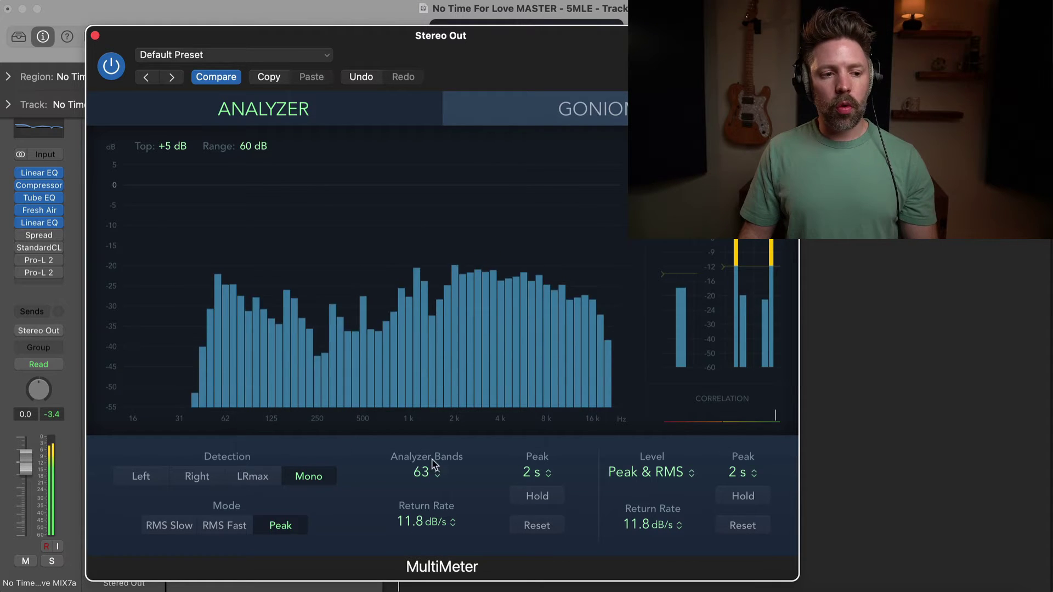
{"action": "left_click", "coordinate": [446, 473]}
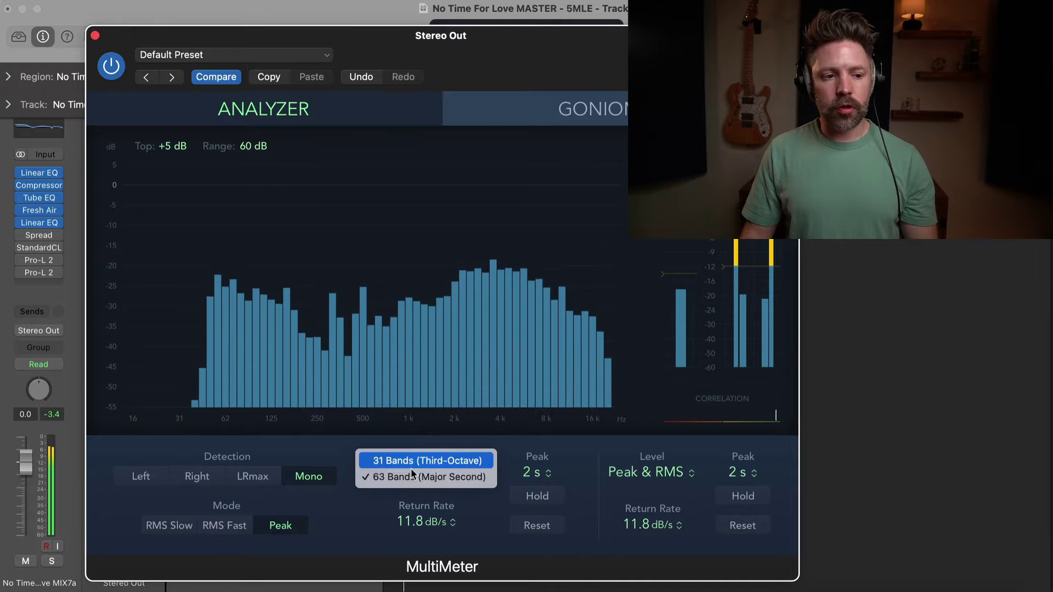
{"action": "left_click", "coordinate": [430, 460]}
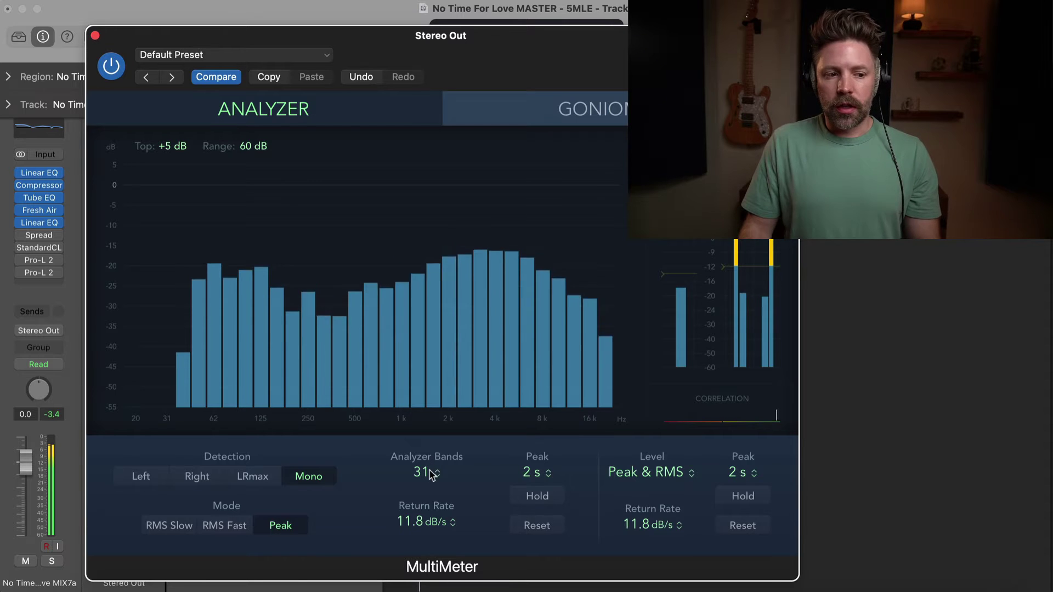
{"action": "left_click", "coordinate": [432, 473]}
{"action": "left_click", "coordinate": [429, 492]}
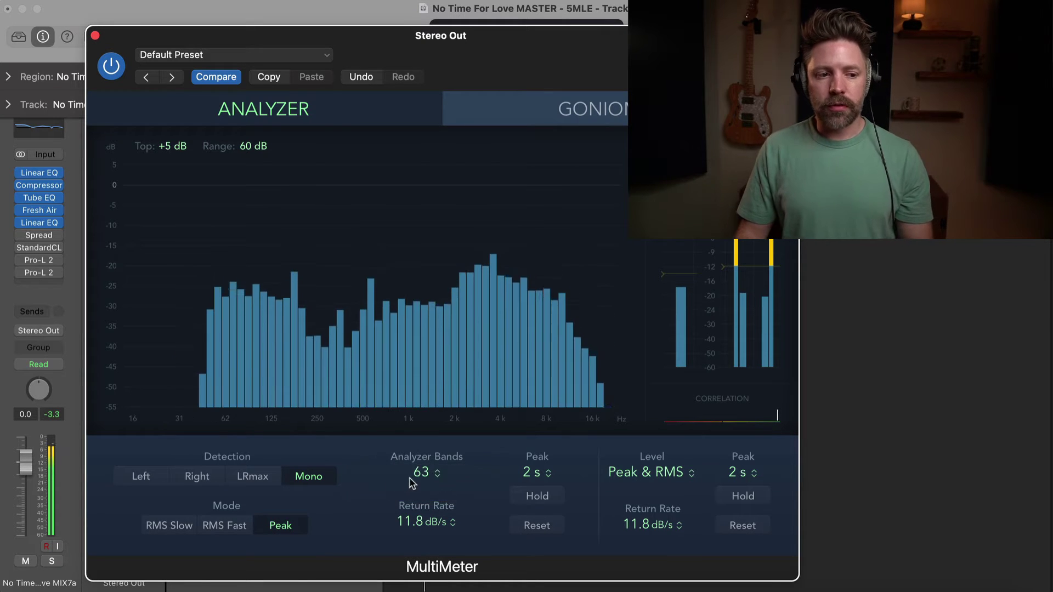
{"action": "left_click", "coordinate": [427, 476]}
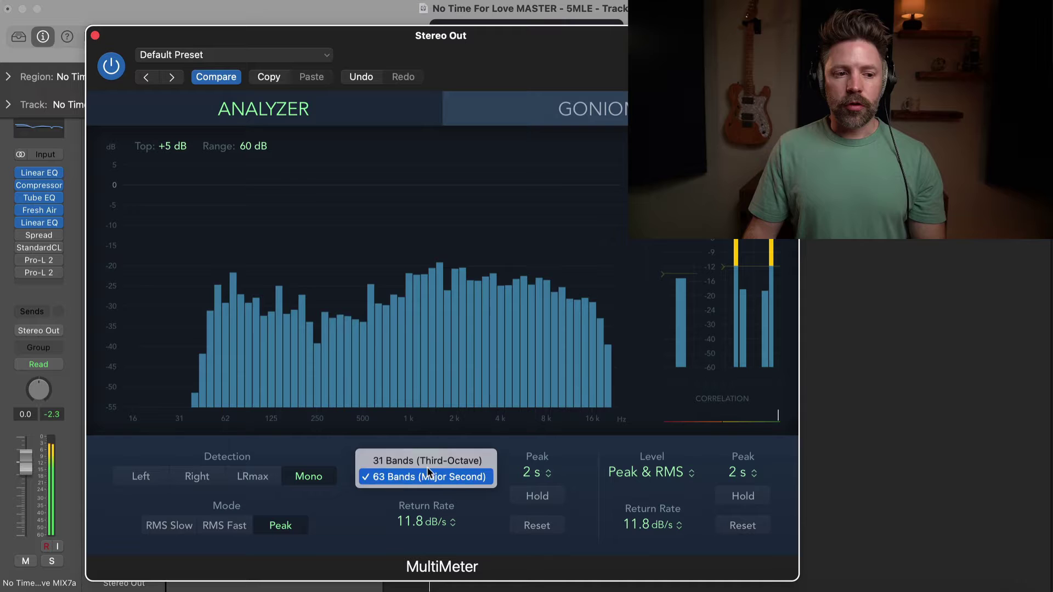
{"action": "left_click", "coordinate": [427, 460]}
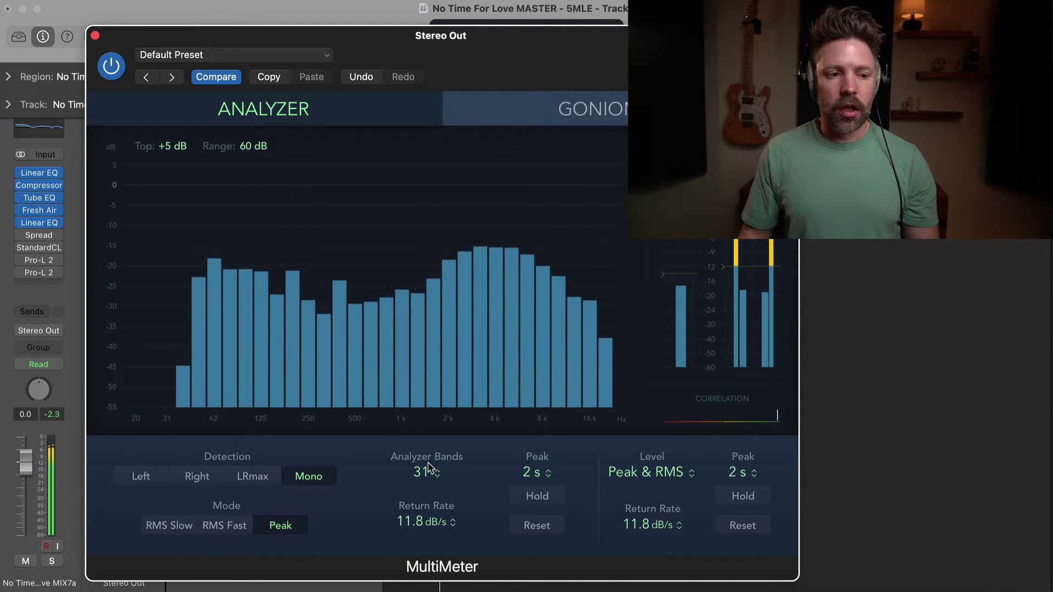
{"action": "left_click", "coordinate": [428, 467]}
{"action": "left_click", "coordinate": [411, 492]}
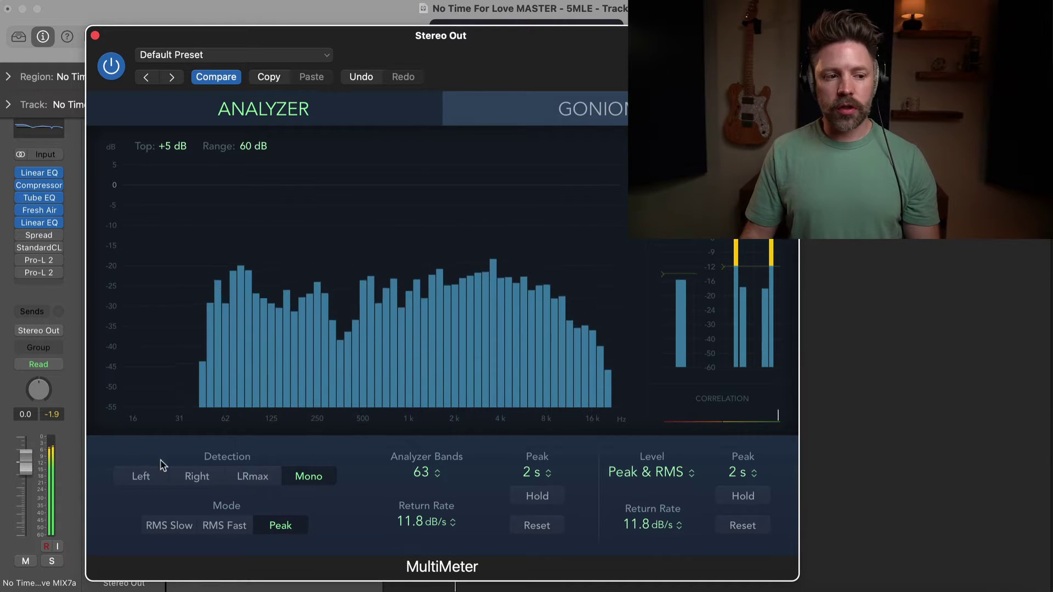
Compare the analyzer's Left, Right, LRmax and Mono detection settings during playback, finishing on Mono.
{"action": "left_click", "coordinate": [156, 476]}
{"action": "left_click", "coordinate": [184, 477]}
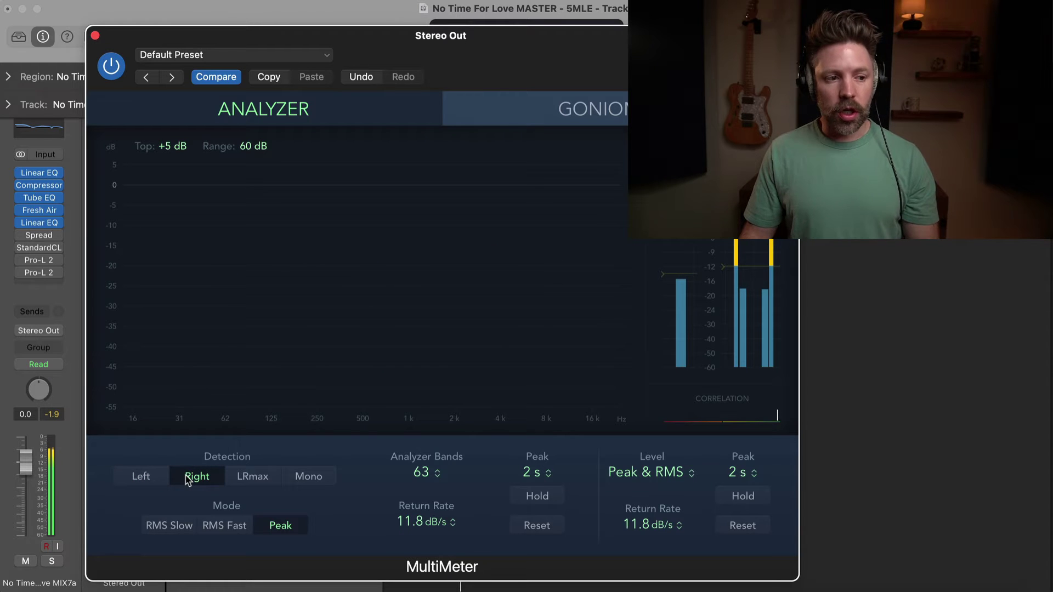
{"action": "left_click", "coordinate": [250, 478]}
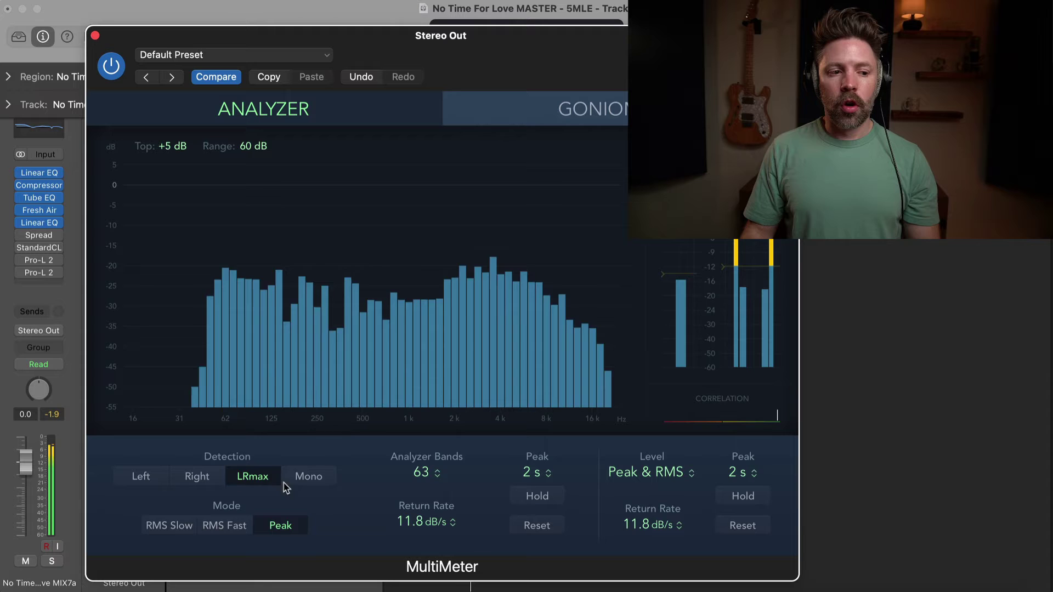
{"action": "left_click", "coordinate": [299, 486]}
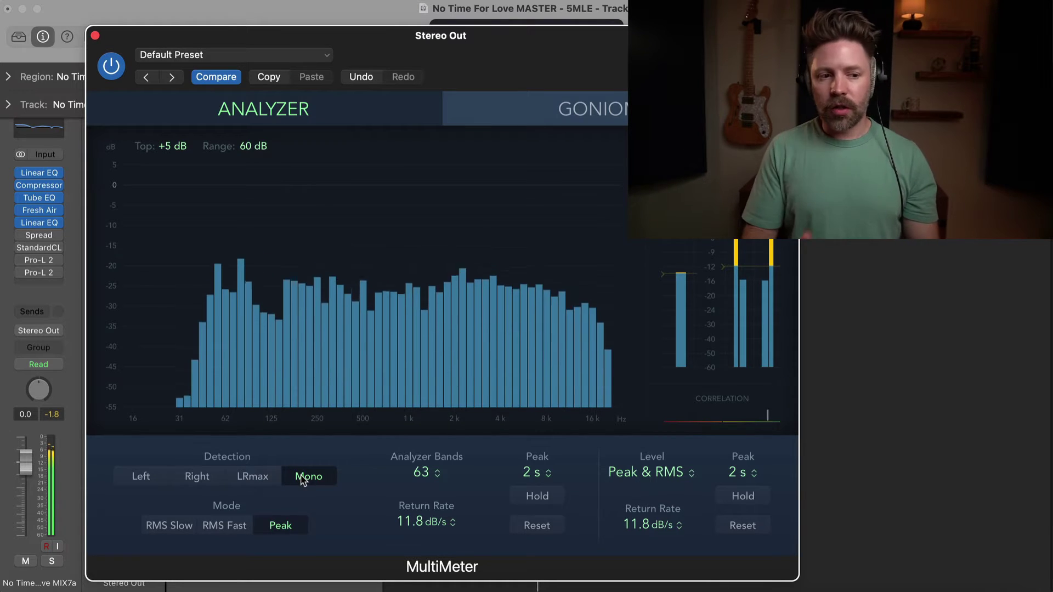
{"action": "left_click", "coordinate": [158, 477]}
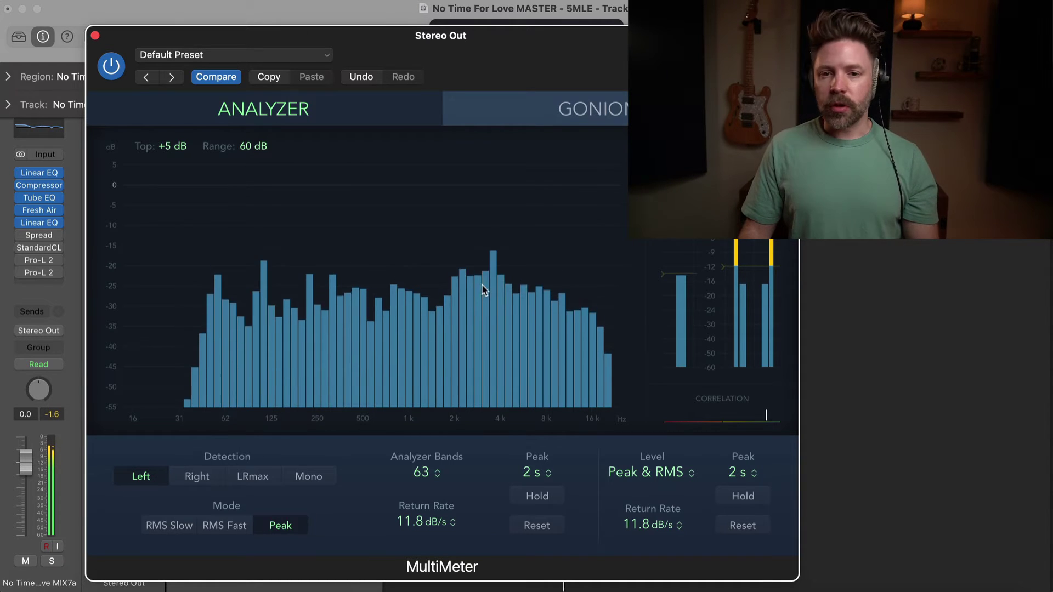
{"action": "left_click", "coordinate": [308, 475]}
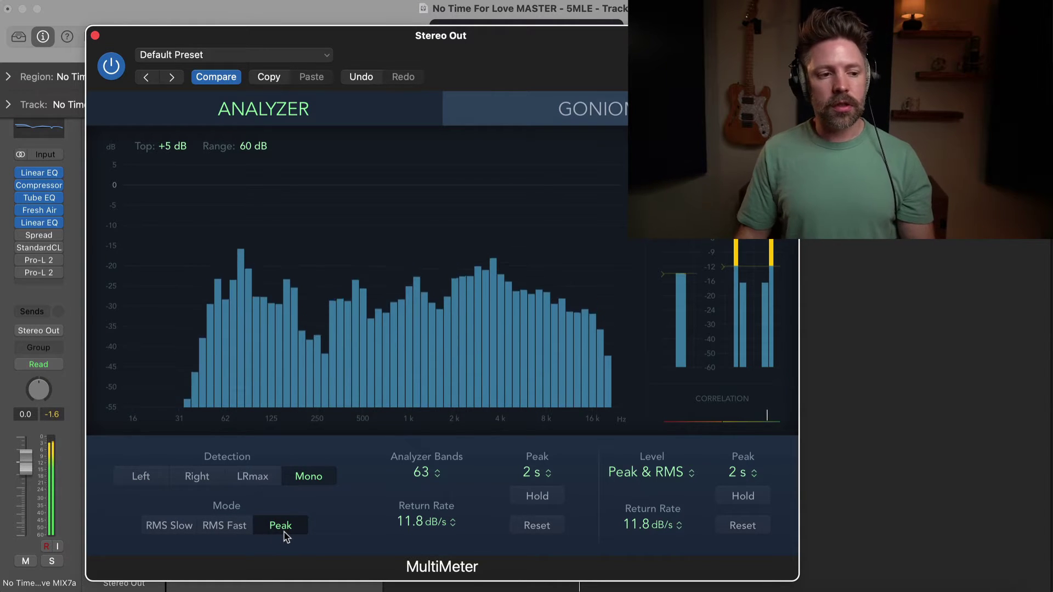
Compare the analyzer's RMS Slow, RMS Fast and Peak modes during playback, finishing on Peak.
{"action": "left_click", "coordinate": [182, 526]}
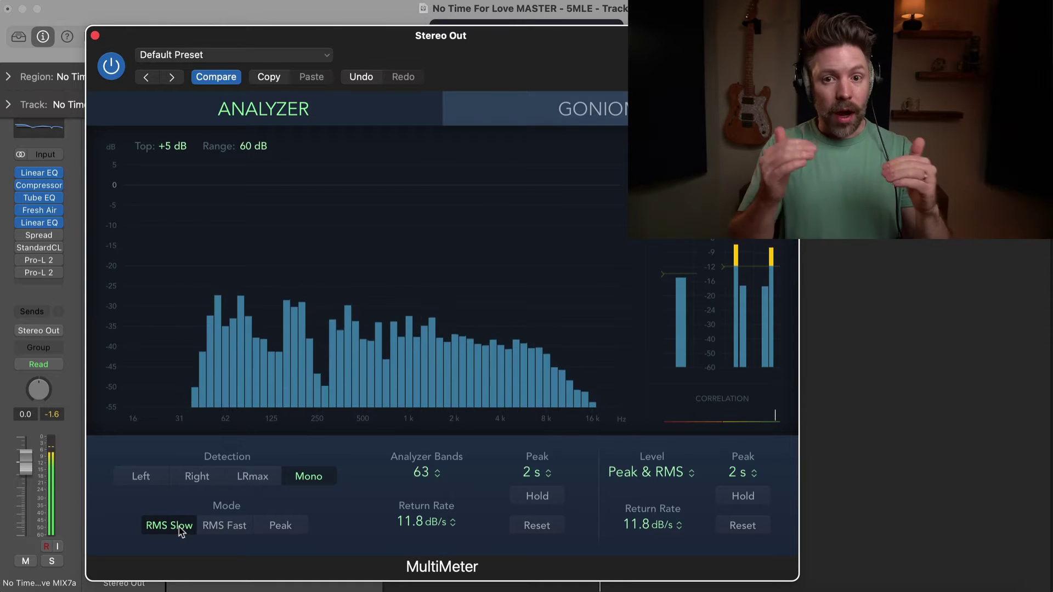
{"action": "left_click", "coordinate": [219, 528]}
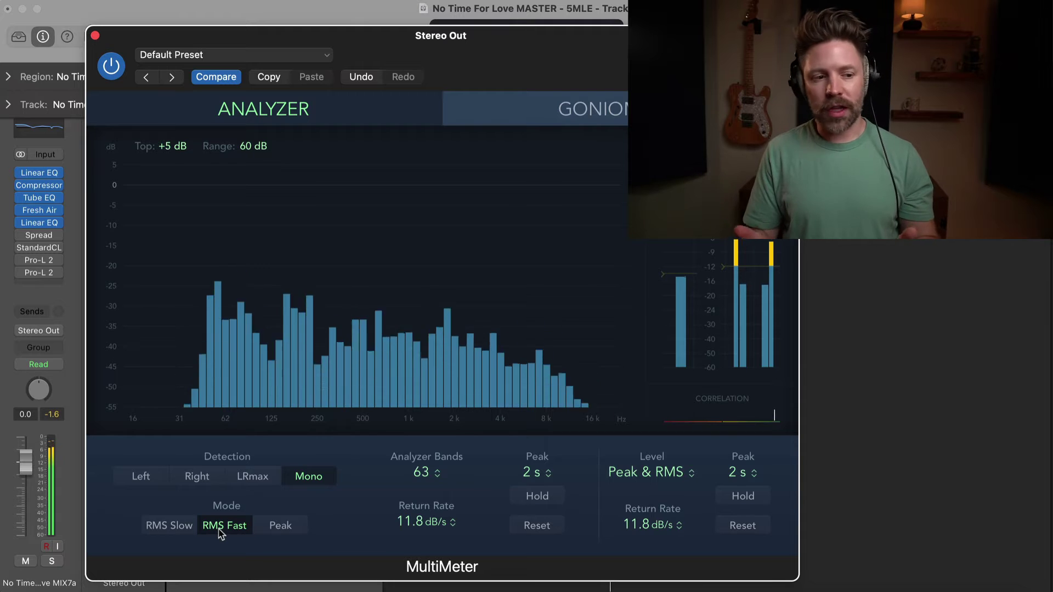
{"action": "left_click", "coordinate": [280, 527]}
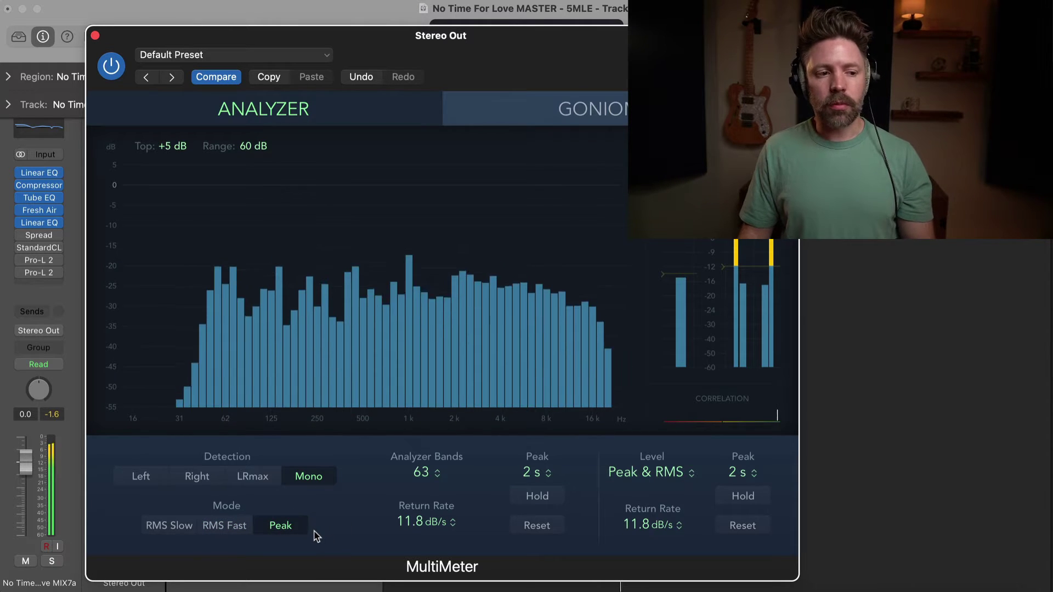
{"action": "left_click", "coordinate": [183, 528]}
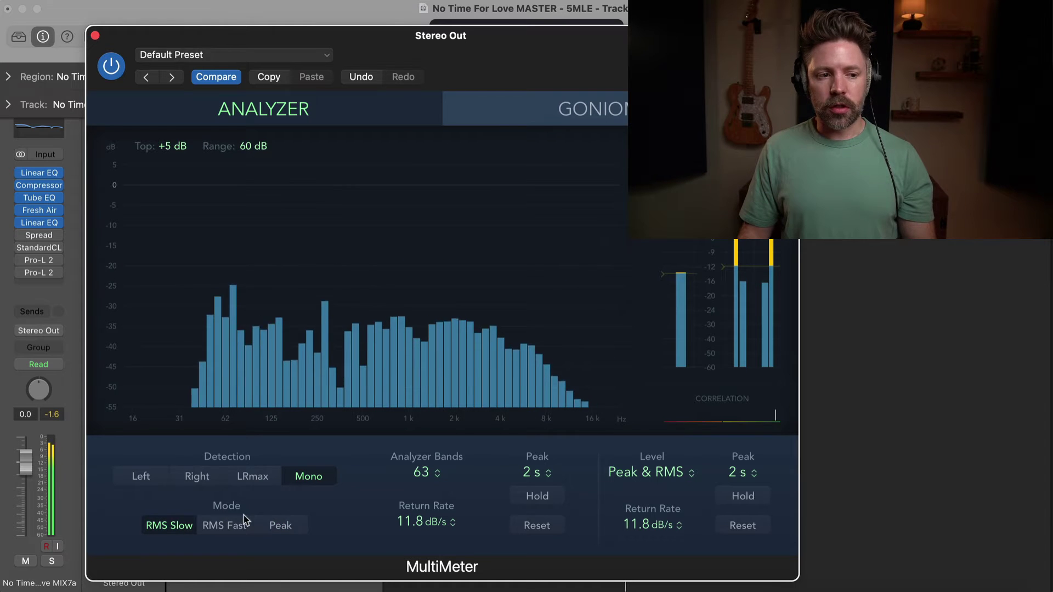
{"action": "left_click", "coordinate": [271, 524]}
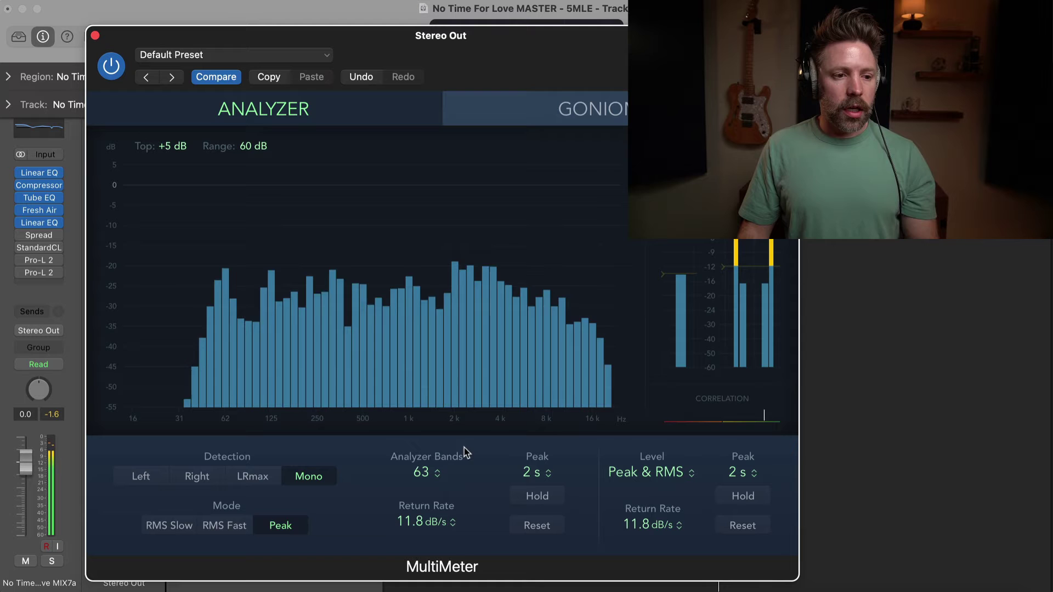
Turn on the analyzer's peak hold and compare hold times of 2 s, 4 s and infinite, finishing on 2 s.
{"action": "left_click", "coordinate": [538, 473]}
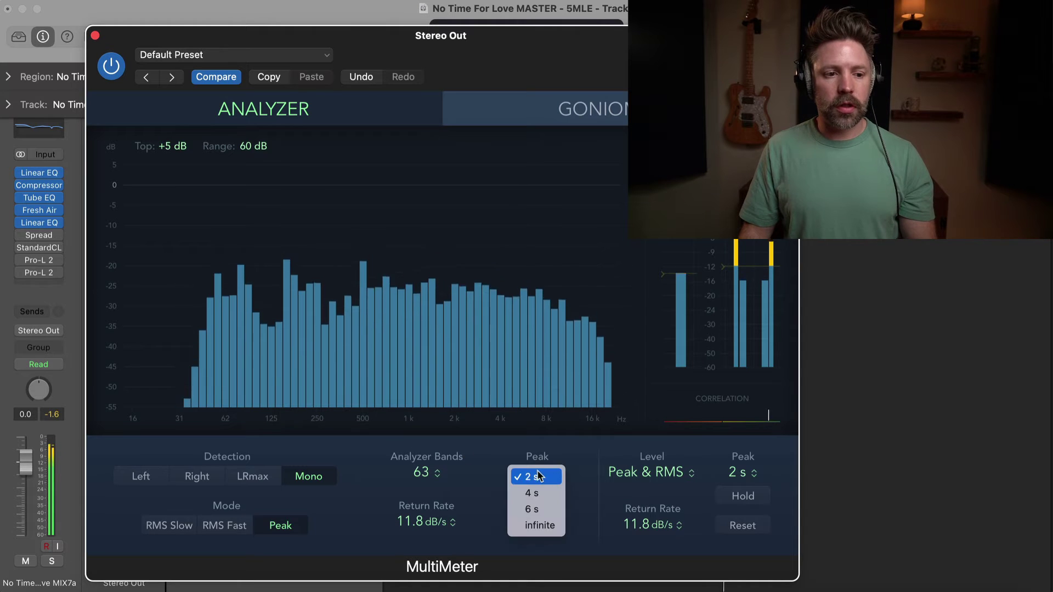
{"action": "left_click", "coordinate": [536, 477]}
{"action": "left_click", "coordinate": [540, 502]}
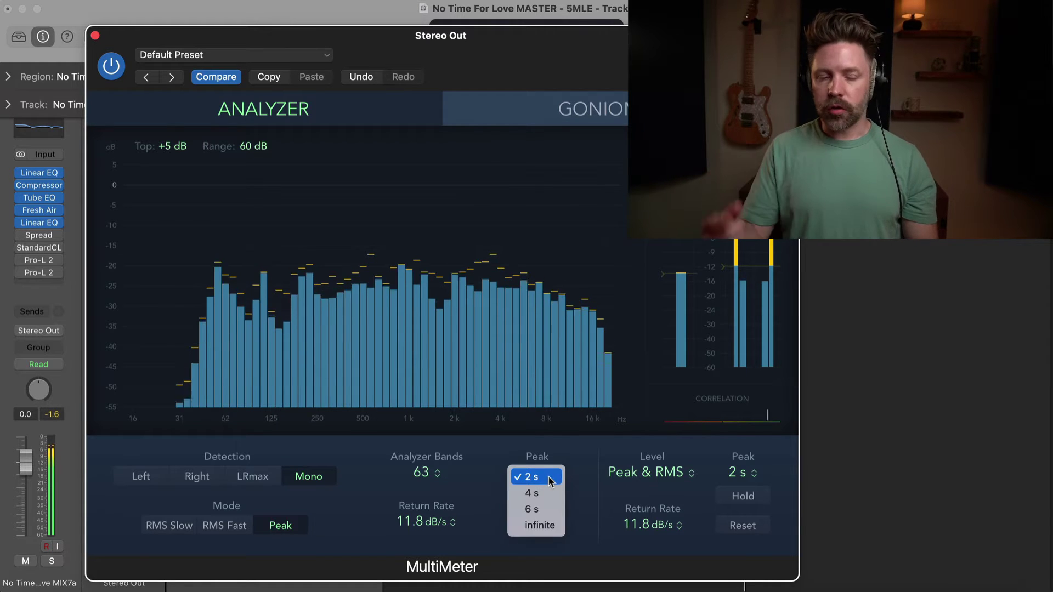
{"action": "left_click", "coordinate": [550, 494]}
{"action": "left_click", "coordinate": [550, 476]}
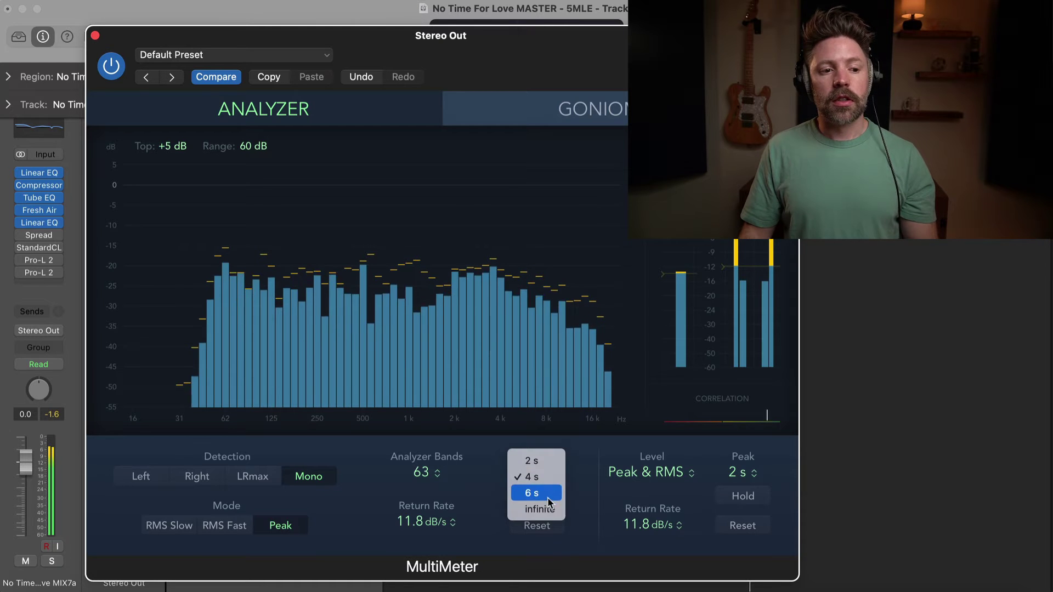
{"action": "left_click", "coordinate": [554, 510]}
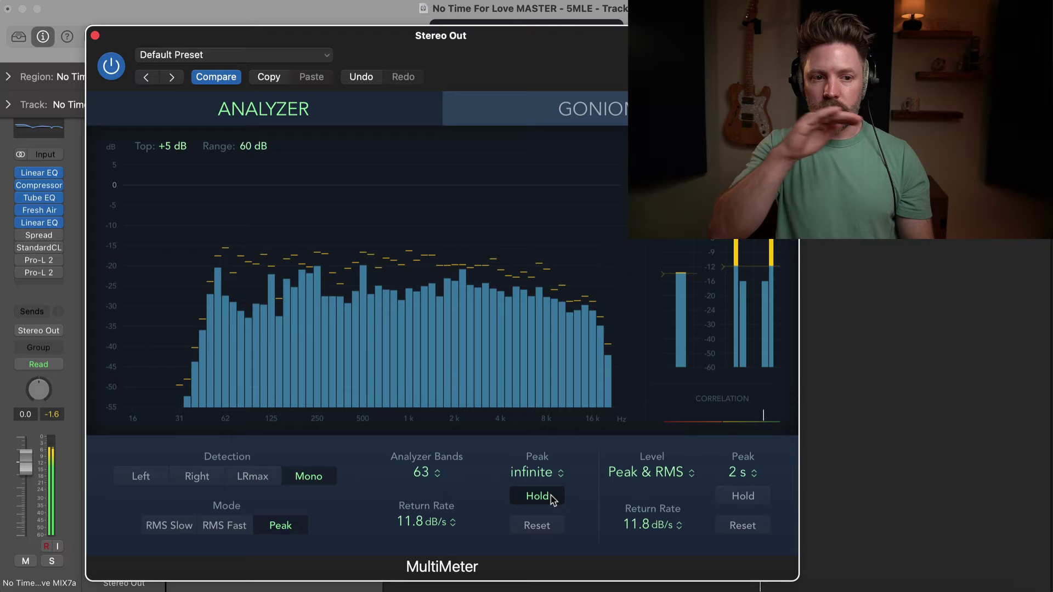
{"action": "left_click", "coordinate": [551, 484]}
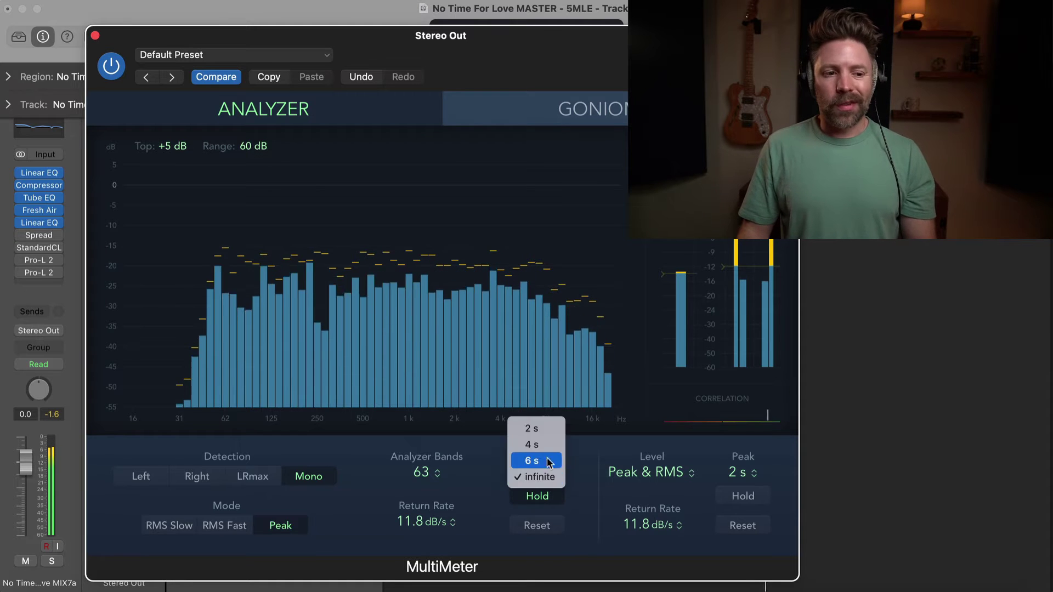
{"action": "left_click", "coordinate": [540, 430]}
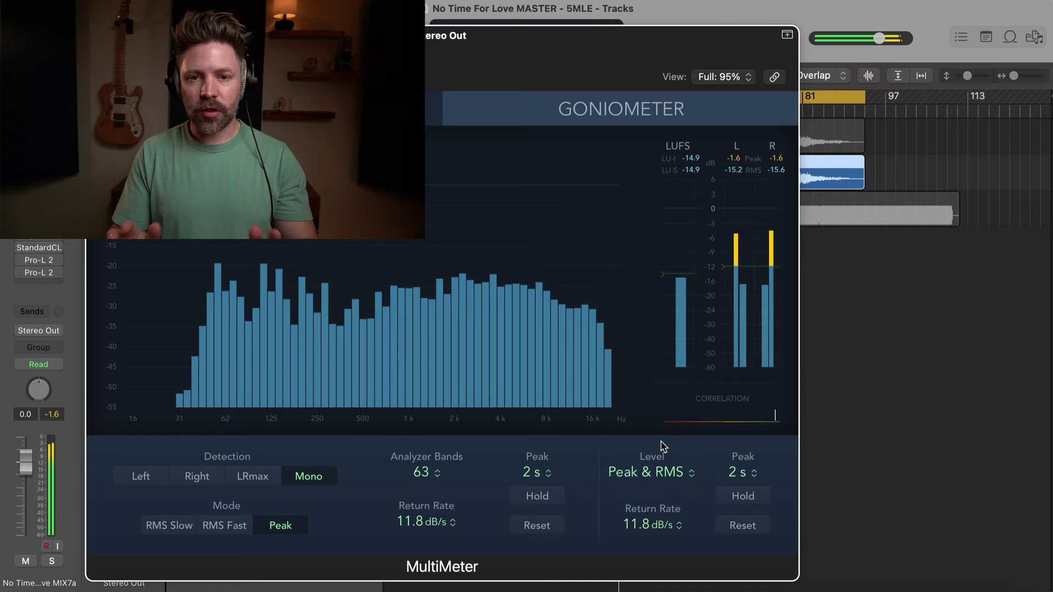
Set the level meter to True Peak & RMS and look over its peak hold times, keeping 2 s.
{"action": "left_click", "coordinate": [682, 475]}
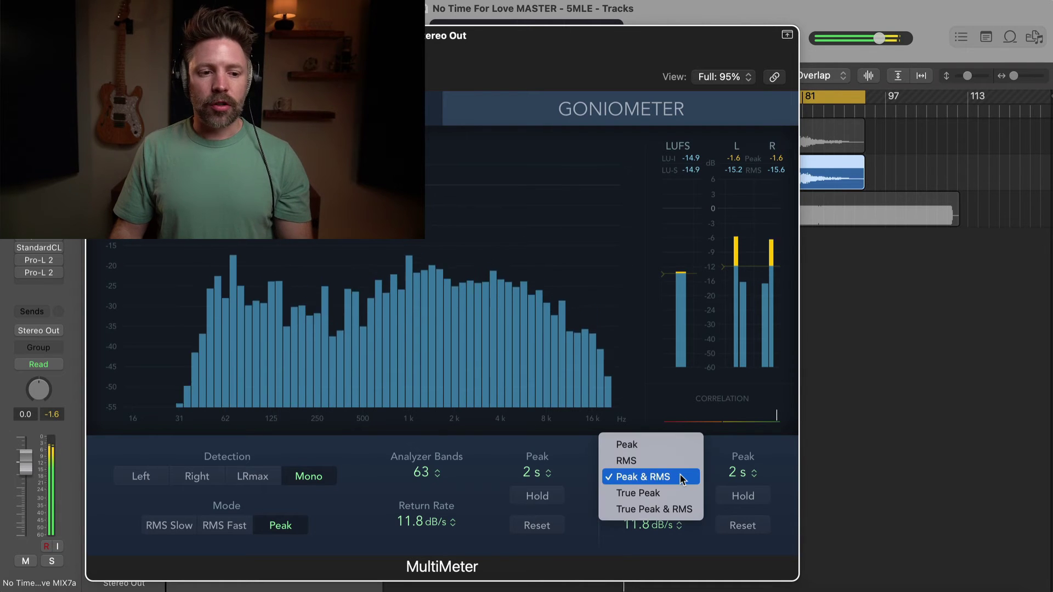
{"action": "left_click", "coordinate": [677, 510]}
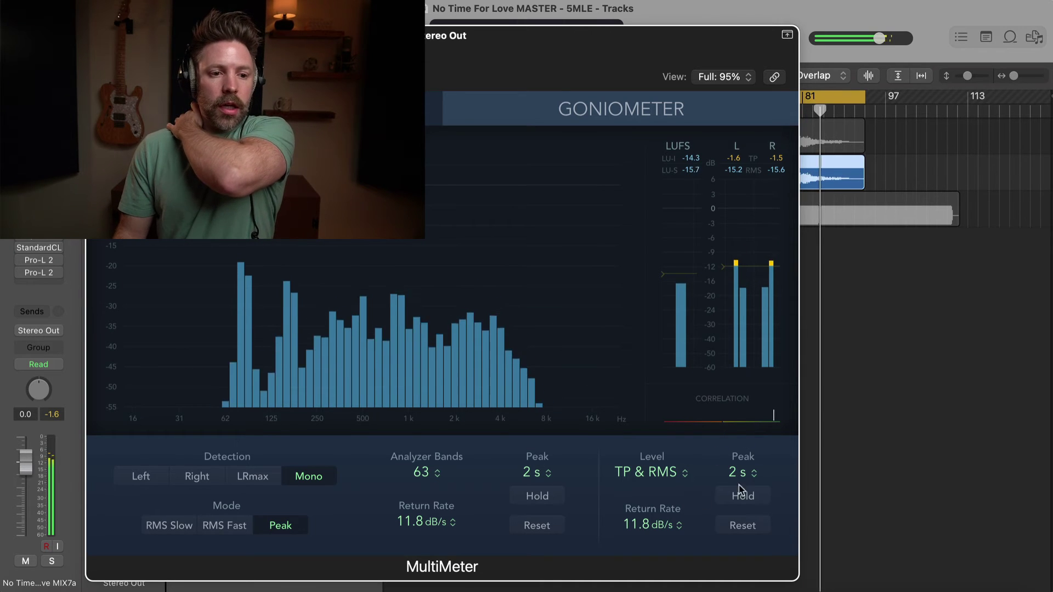
{"action": "left_click", "coordinate": [750, 475]}
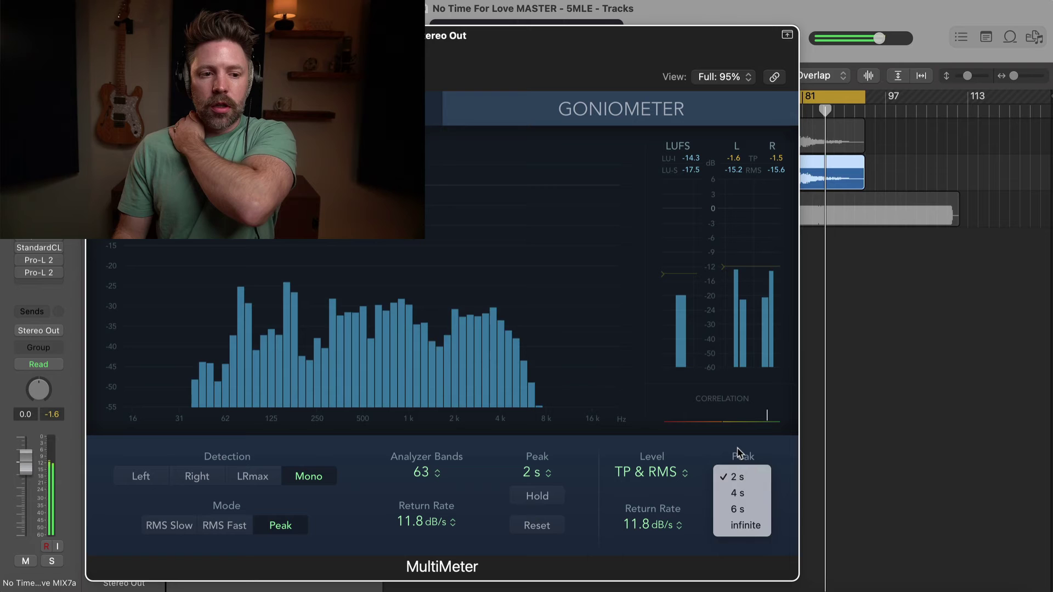
{"action": "left_click", "coordinate": [750, 477]}
{"action": "left_click", "coordinate": [671, 475]}
{"action": "left_click", "coordinate": [670, 478]}
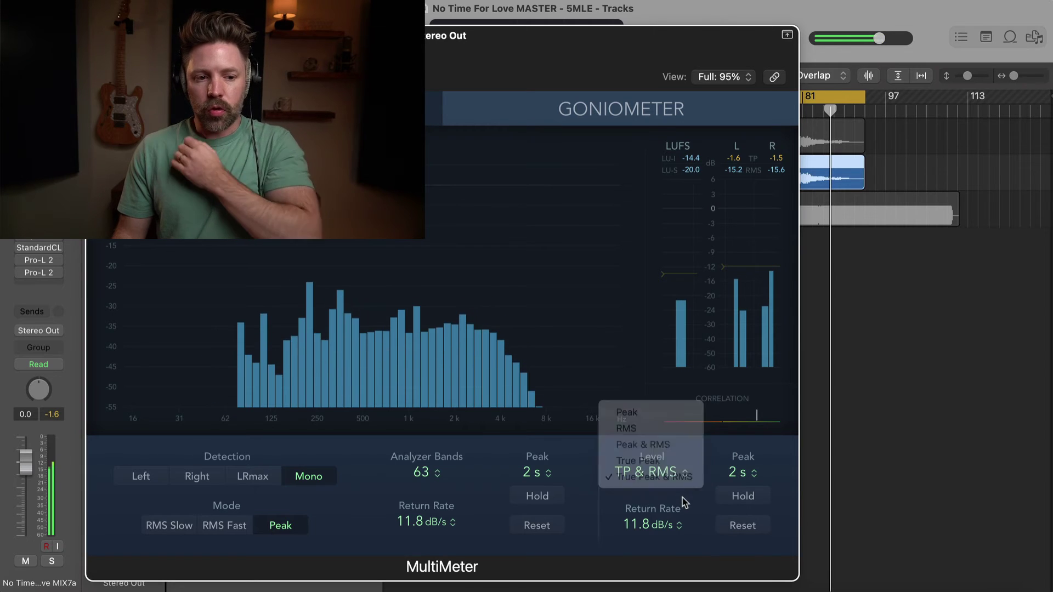
Try the level meter's peak hold time at infinite, return it to 2 s, and watch the meter with Hold on.
{"action": "left_click", "coordinate": [749, 473]}
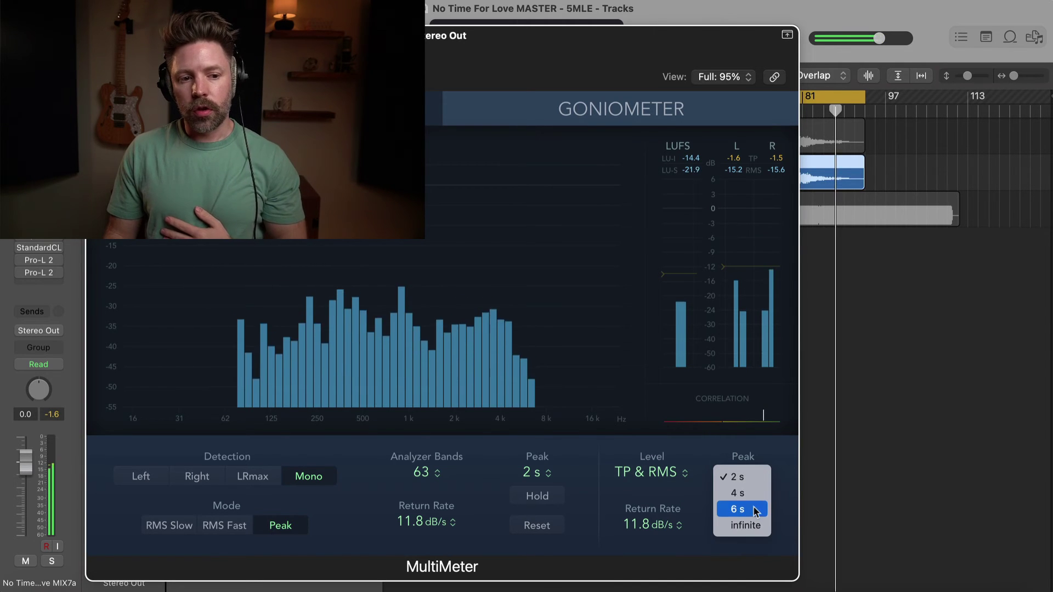
{"action": "left_click", "coordinate": [758, 526]}
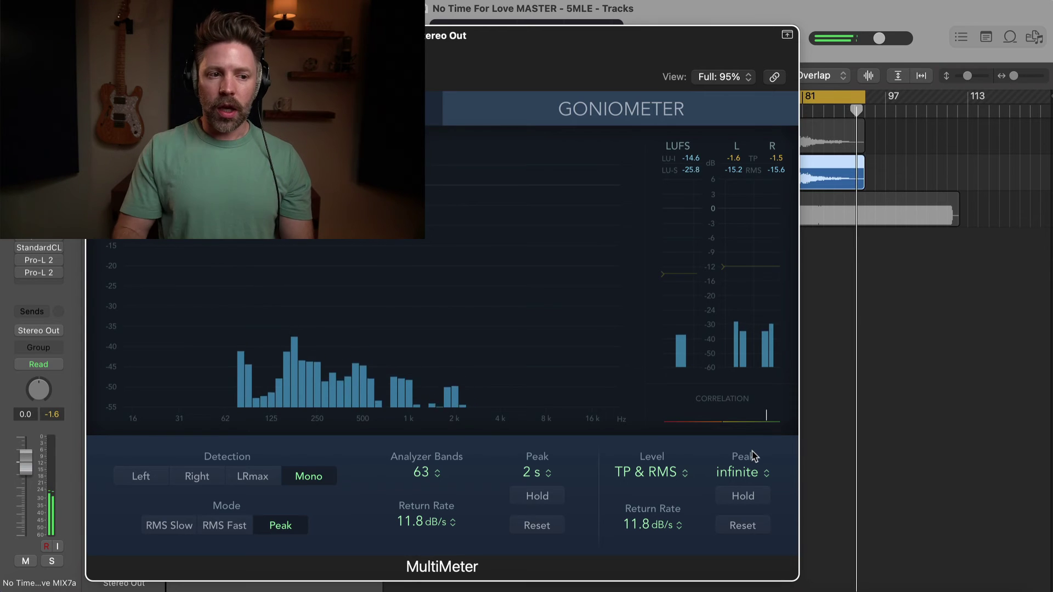
{"action": "left_click", "coordinate": [741, 473]}
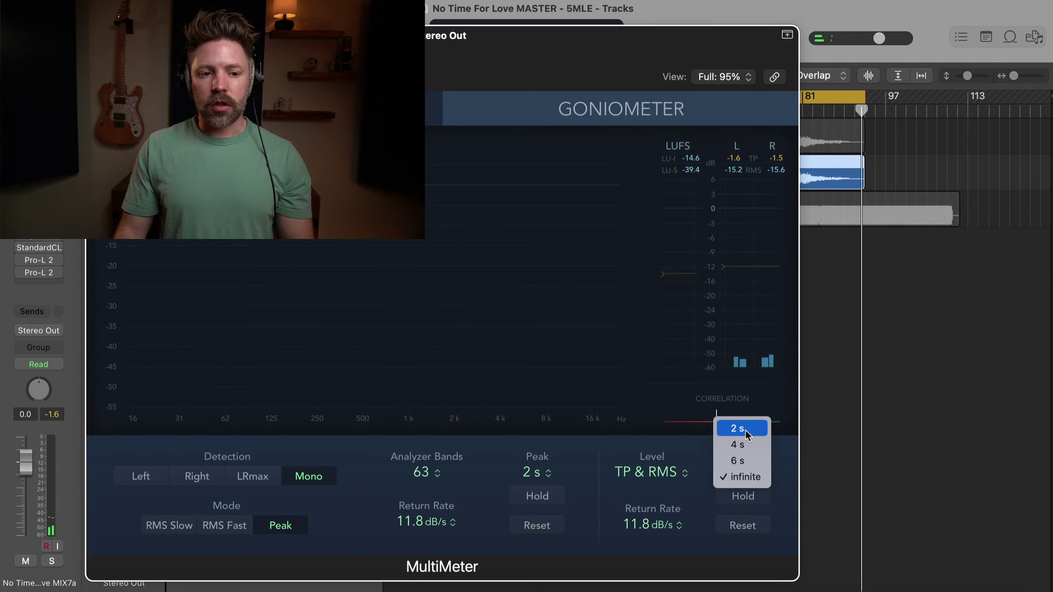
{"action": "left_click", "coordinate": [742, 429]}
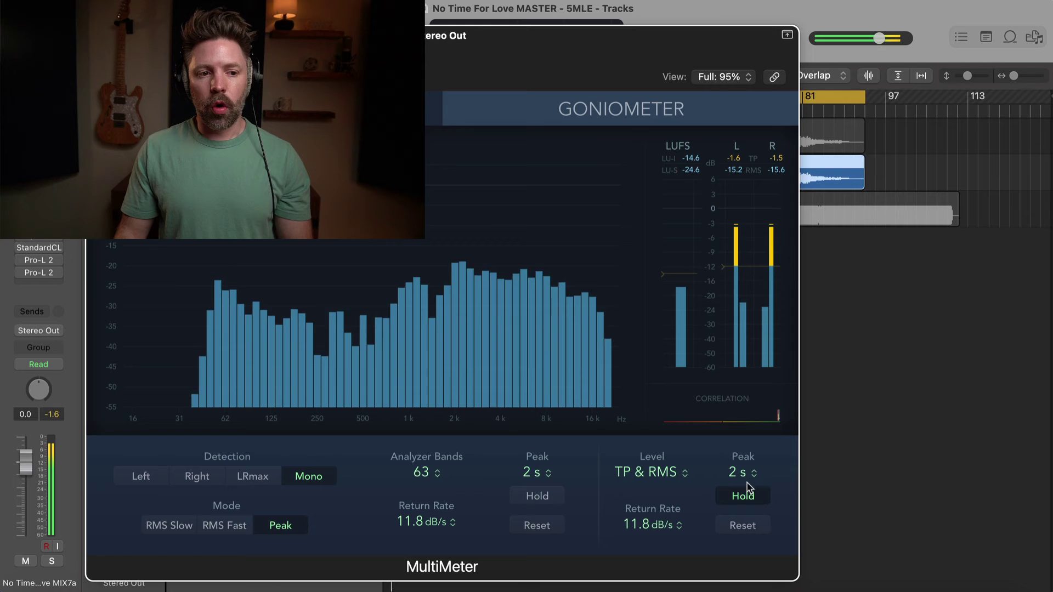
{"action": "left_click", "coordinate": [746, 490]}
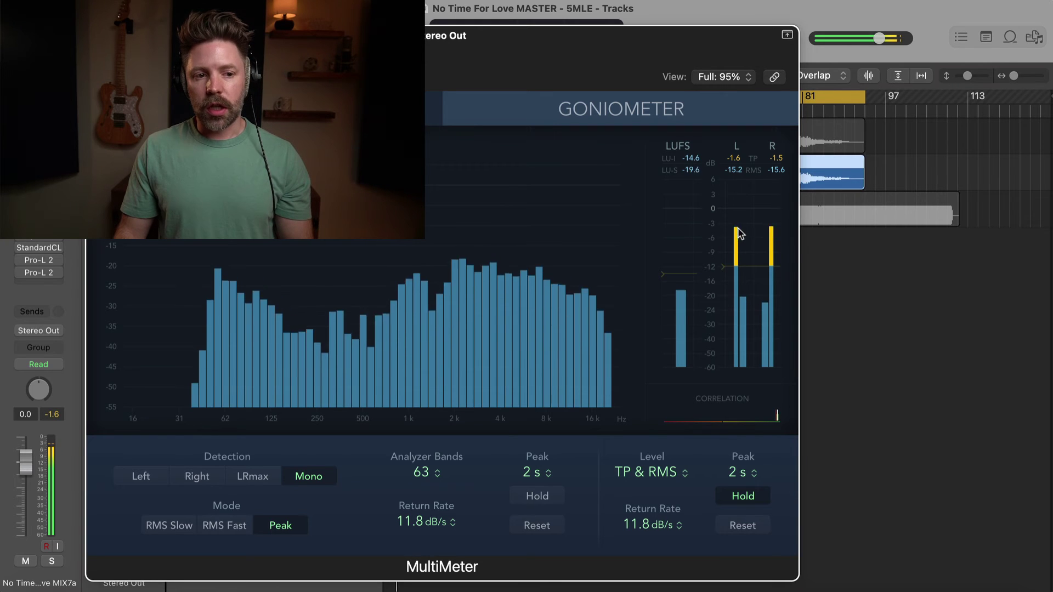
Set the level meter's peak hold time to infinite and compare Hold off and on, finishing with Hold off.
{"action": "left_click", "coordinate": [764, 469]}
{"action": "left_click", "coordinate": [748, 526]}
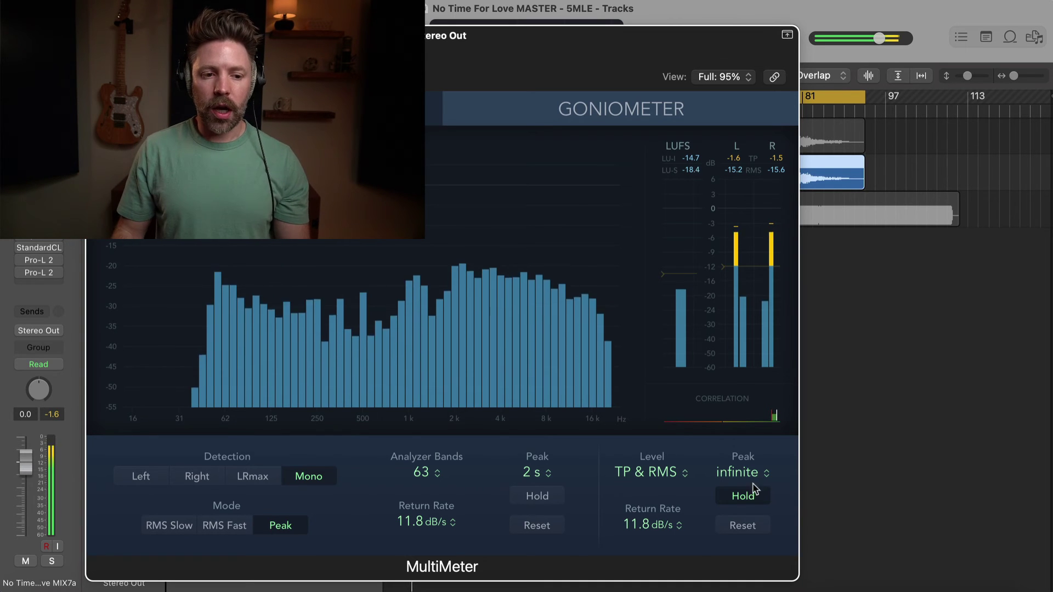
{"action": "left_click", "coordinate": [747, 499]}
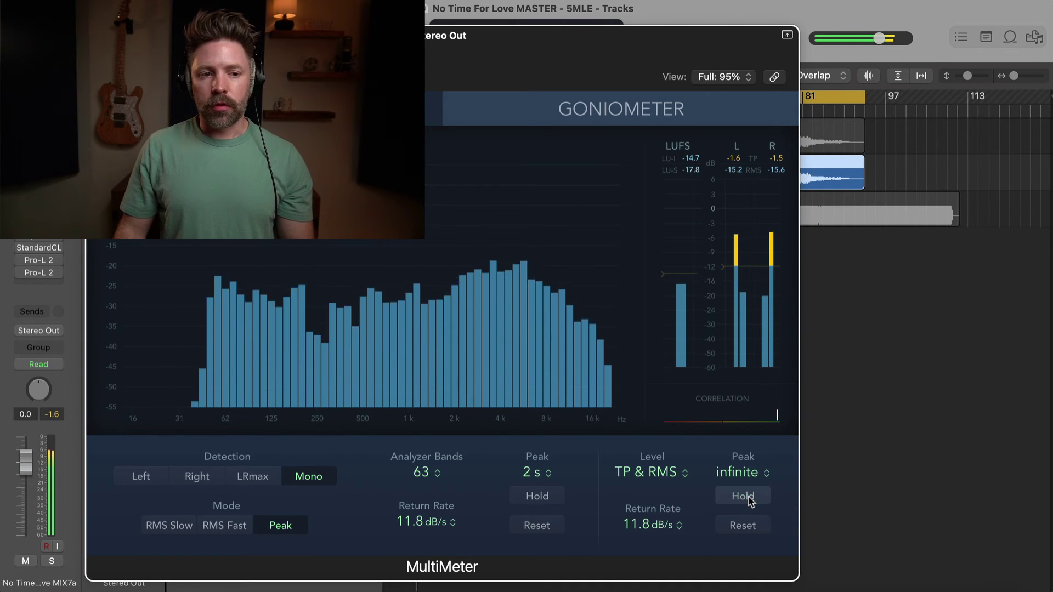
{"action": "left_click", "coordinate": [748, 498]}
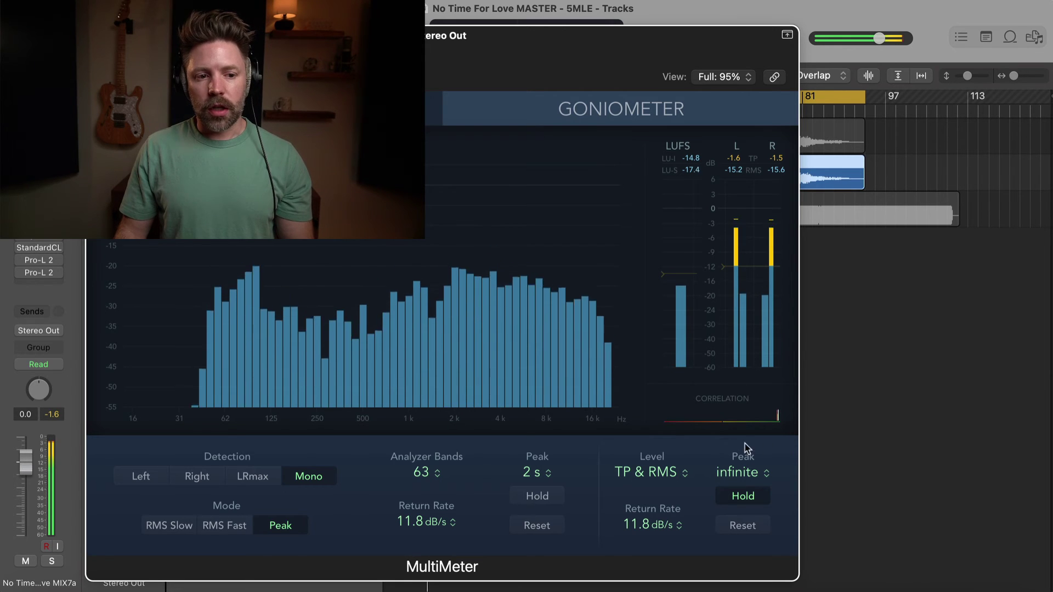
{"action": "left_click", "coordinate": [745, 496]}
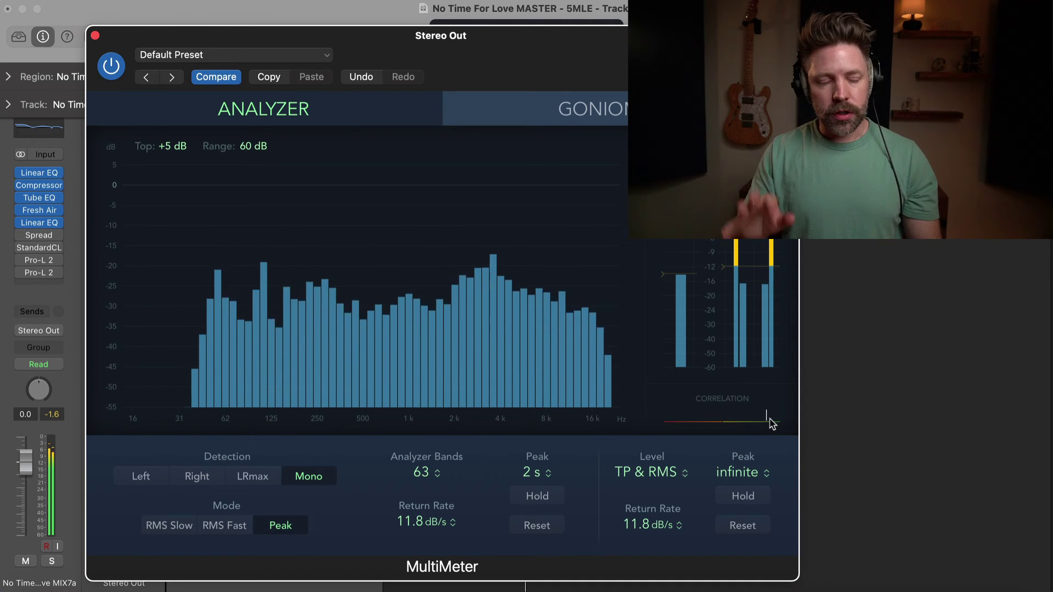
Enable Stereo Spread on the MIX7a channel, move its window aside to watch the correlation meter, and close that window.
{"action": "left_click", "coordinate": [39, 236]}
{"action": "left_click_drag", "start_coordinate": [400, 195], "coordinate": [352, 149]}
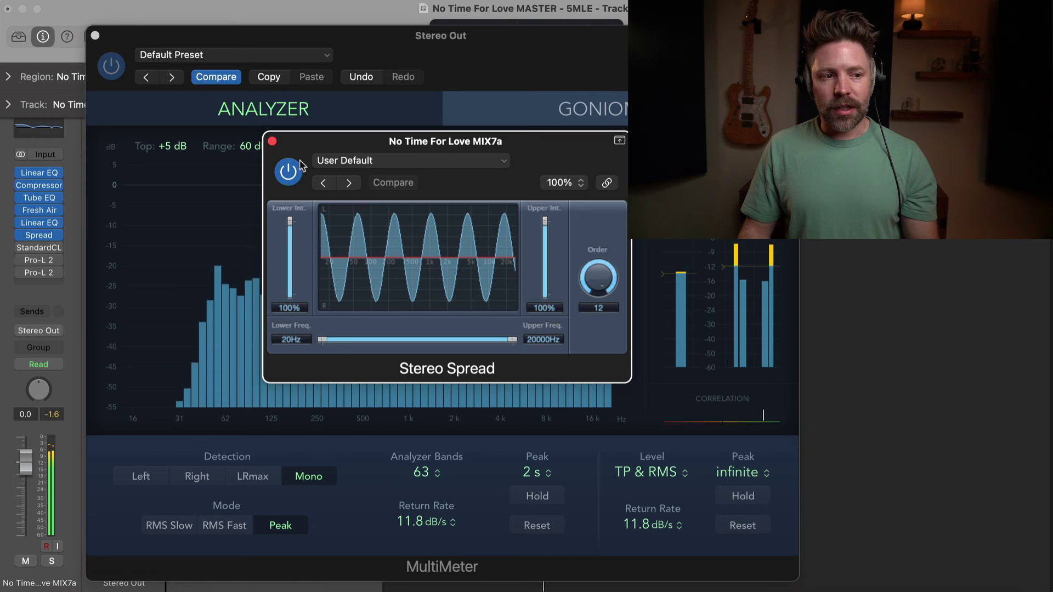
{"action": "left_click_drag", "start_coordinate": [315, 155], "coordinate": [239, 152]}
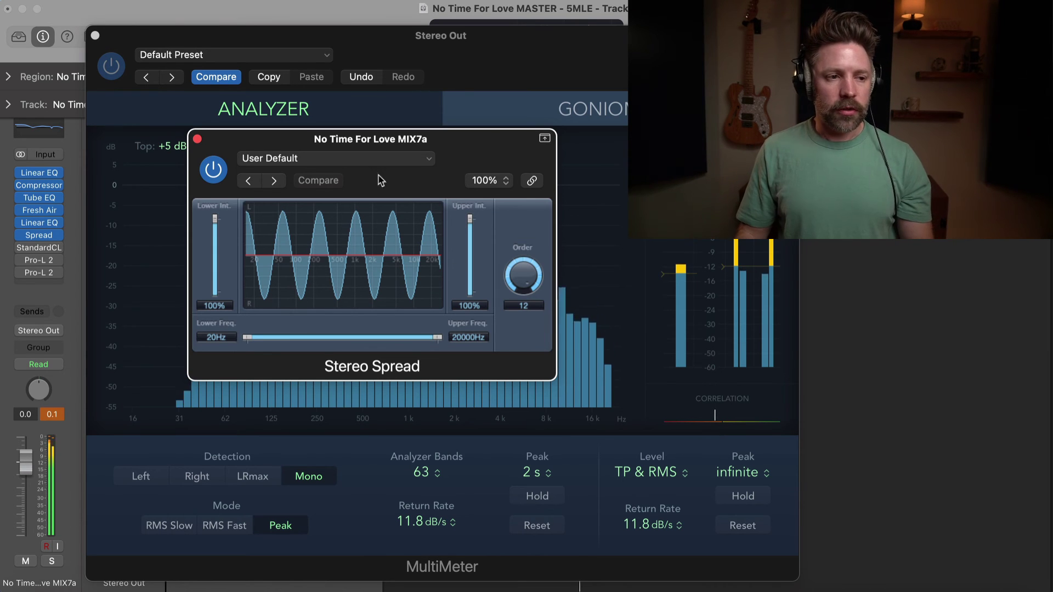
{"action": "left_click", "coordinate": [197, 139]}
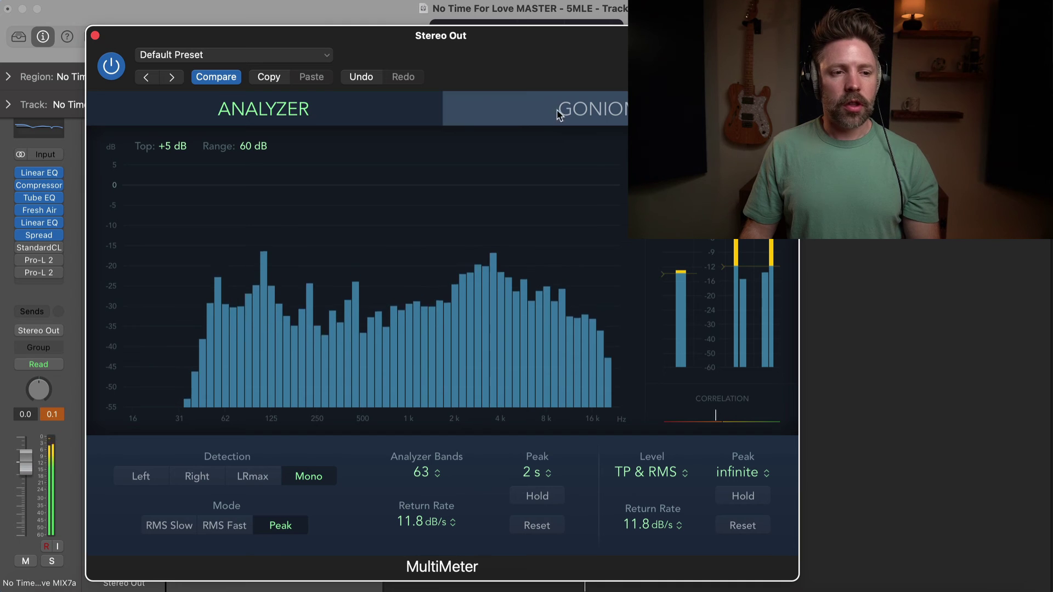
Compare the Goniometer with Stereo Spread active and bypassed, leaving it bypassed, and return to the Analyzer view.
{"action": "left_click", "coordinate": [568, 130]}
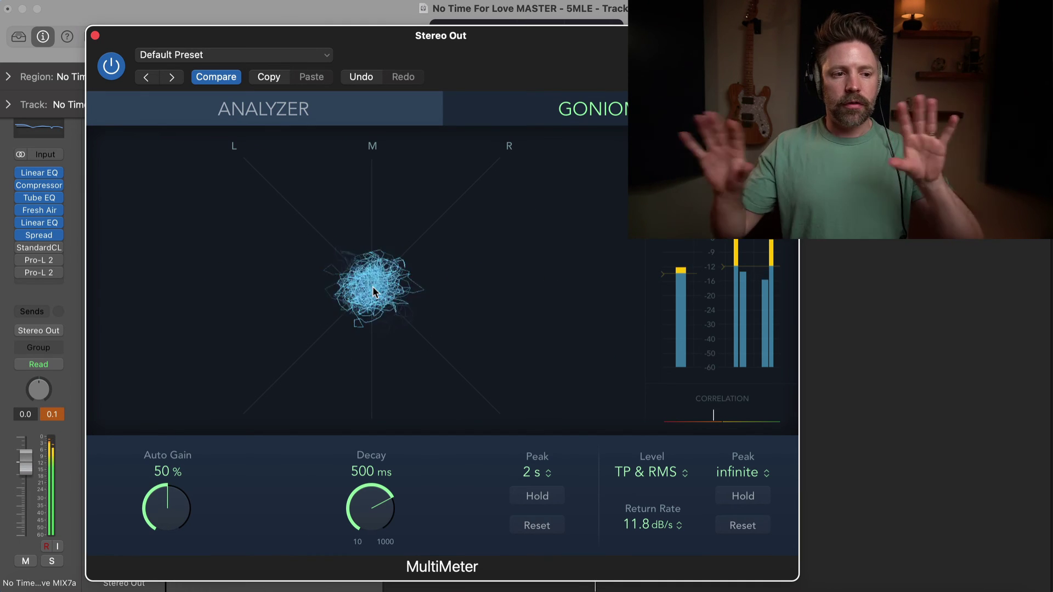
{"action": "left_click", "coordinate": [19, 235]}
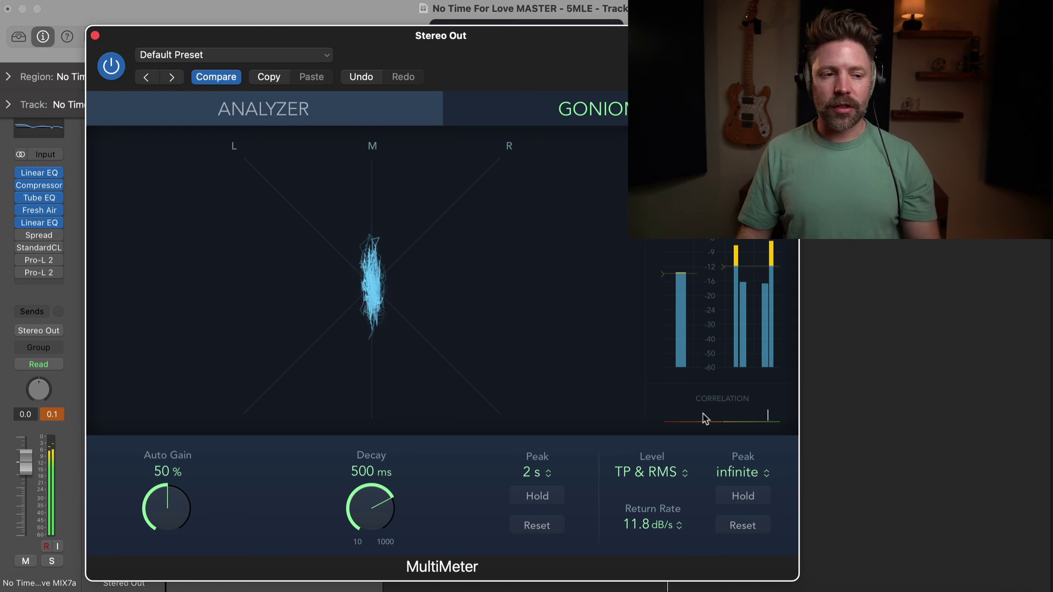
{"action": "left_click", "coordinate": [343, 108]}
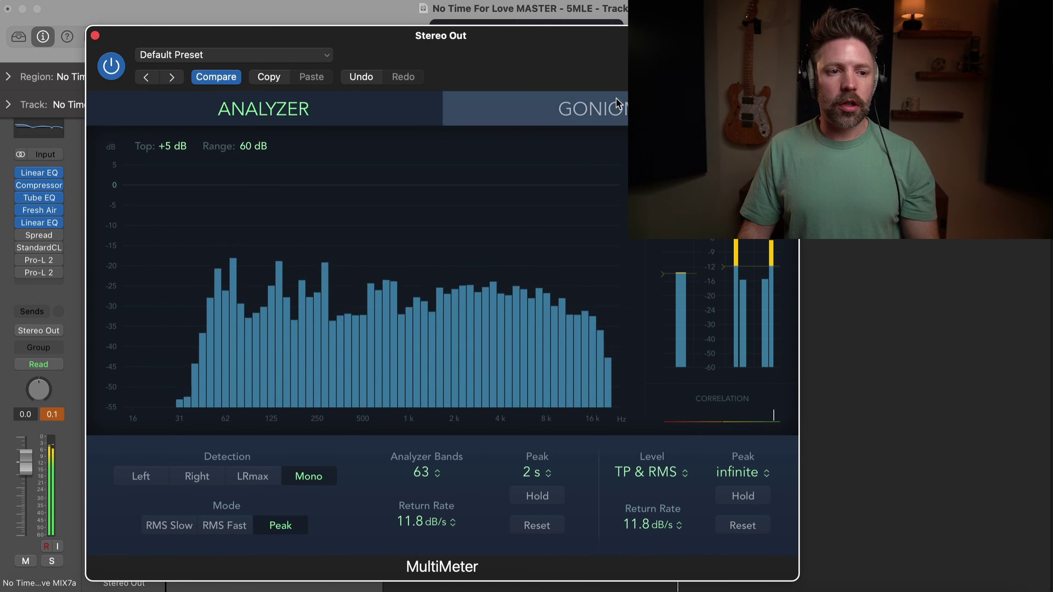
{"action": "left_click", "coordinate": [548, 110]}
{"action": "left_click", "coordinate": [303, 111]}
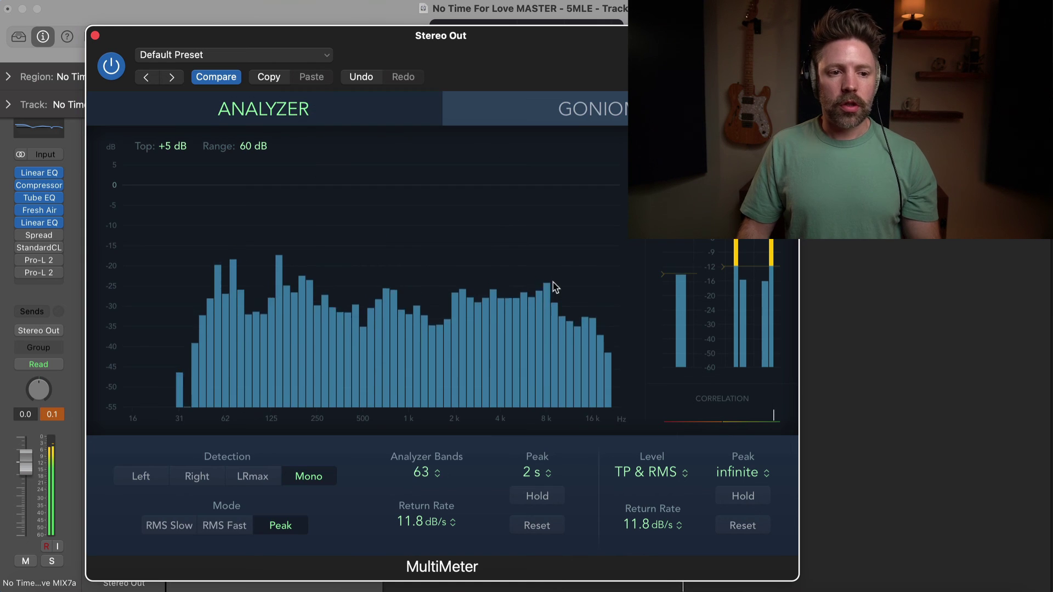